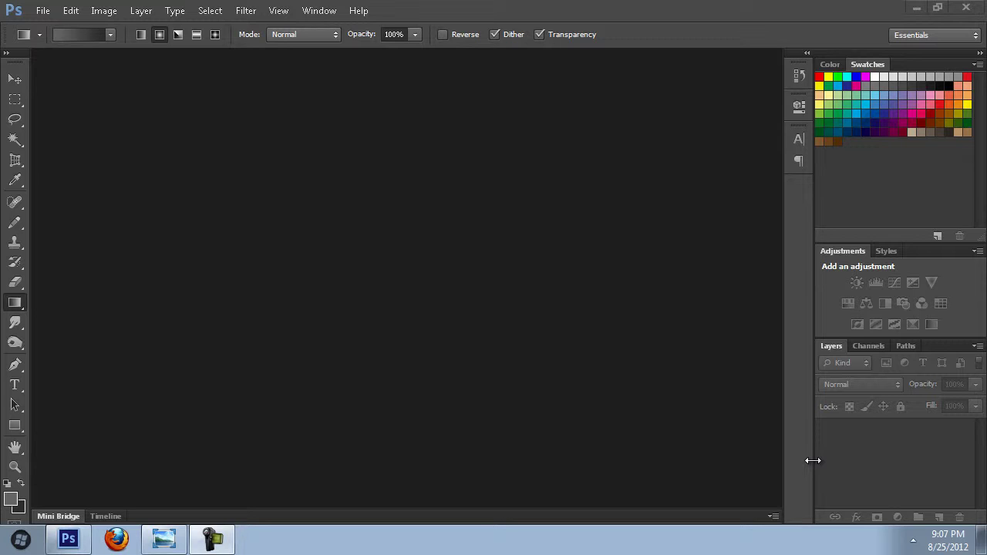
Switch to Windows Photo Viewer to examine the finished Evil AppleR picture, and return to Photoshop.
click(165, 538)
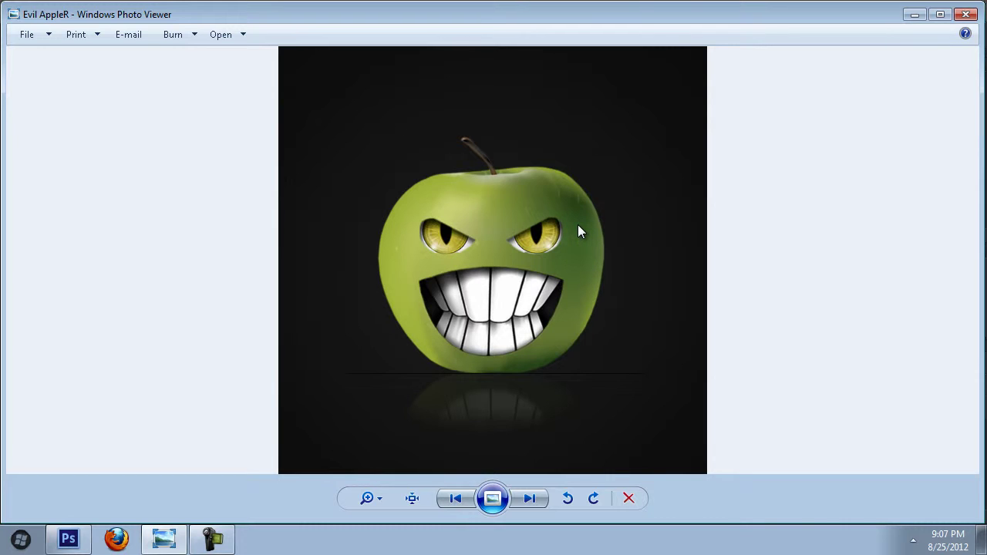
click(915, 13)
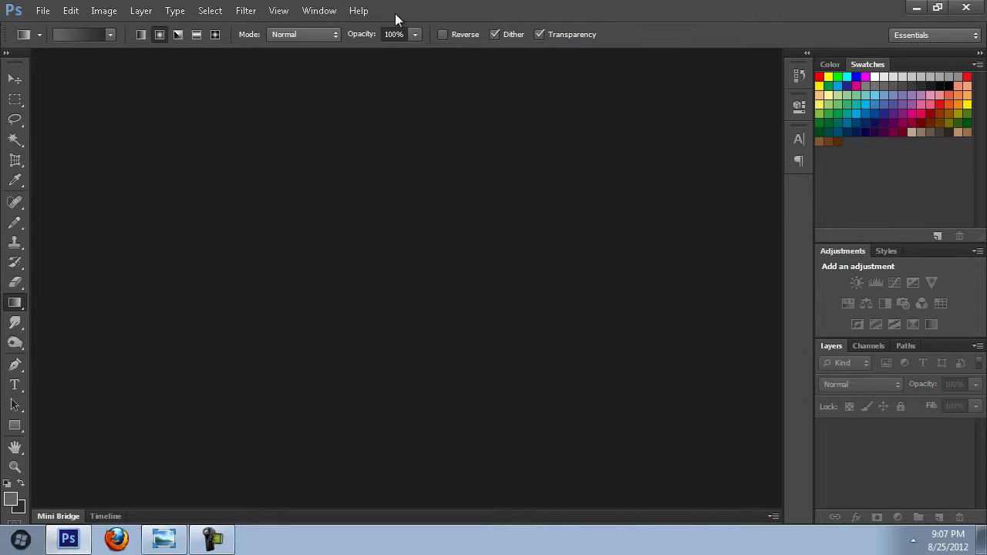
Create a new 700 x 700 pixel RGB document with a white background.
click(42, 11)
click(51, 27)
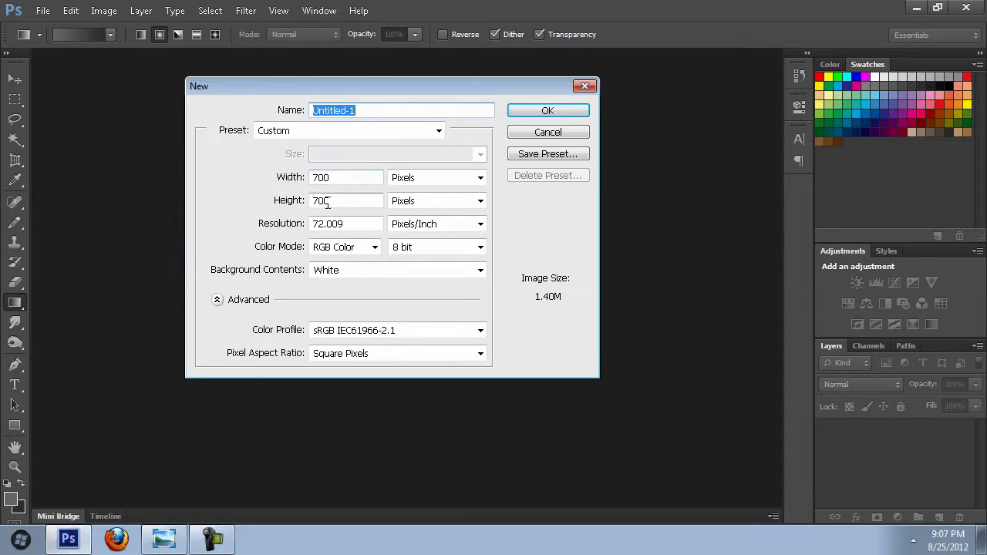
click(559, 112)
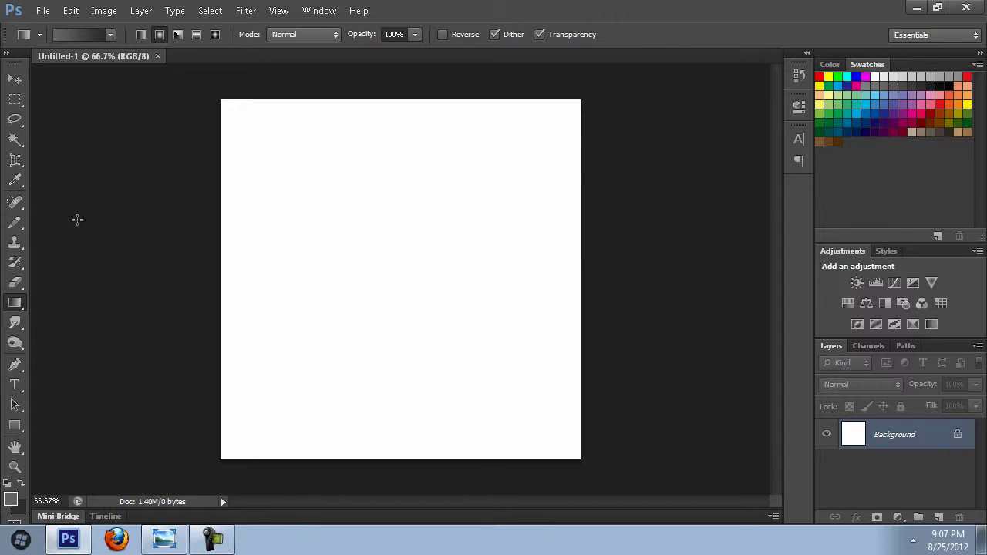
Fill the background with a radial grey-to-dark gradient running from the canvas centre to its upper-right corner.
right_click(17, 305)
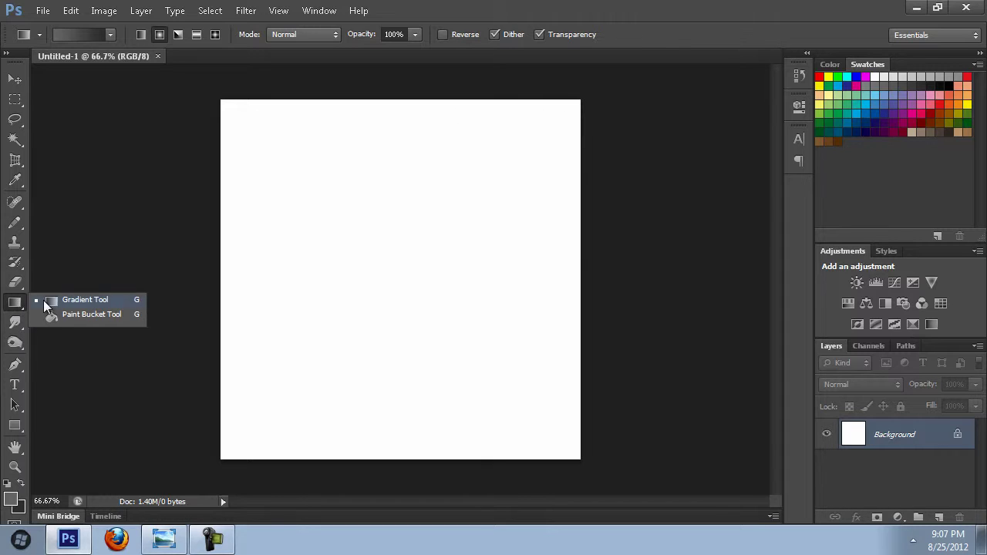
click(43, 299)
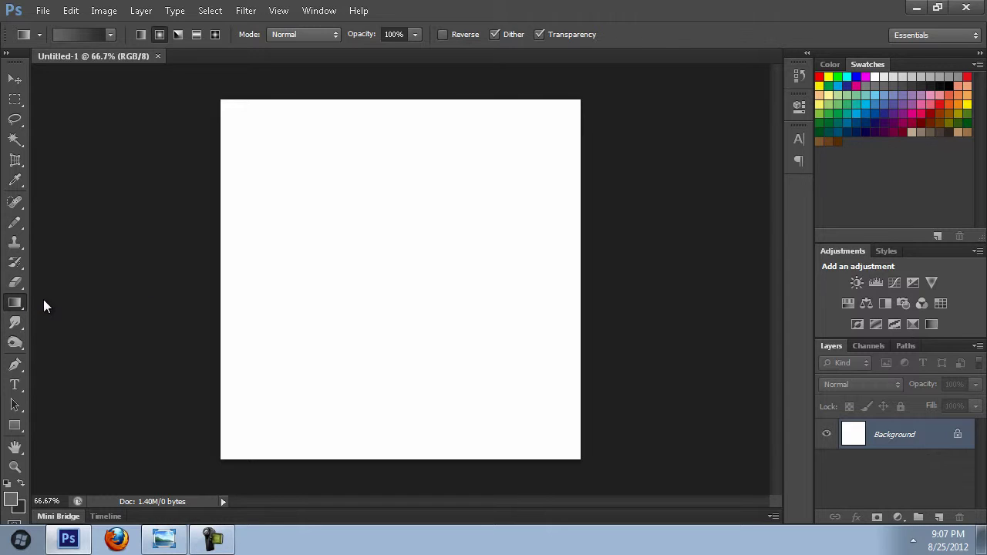
click(159, 34)
mouse_move(404, 267)
mouse_down()
mouse_move(564, 100)
mouse_move(581, 98)
mouse_up()
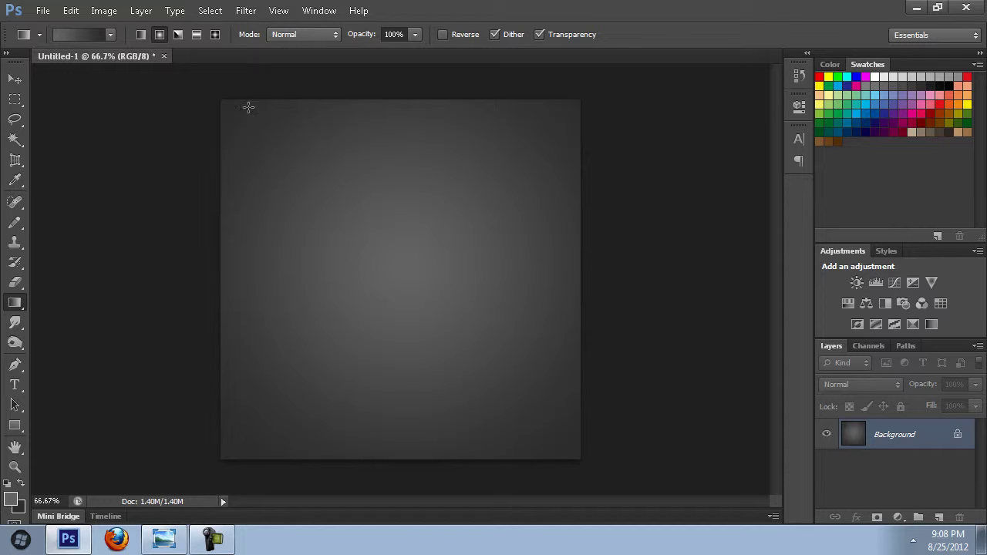
Open Apple.png from the Renders folder.
click(43, 10)
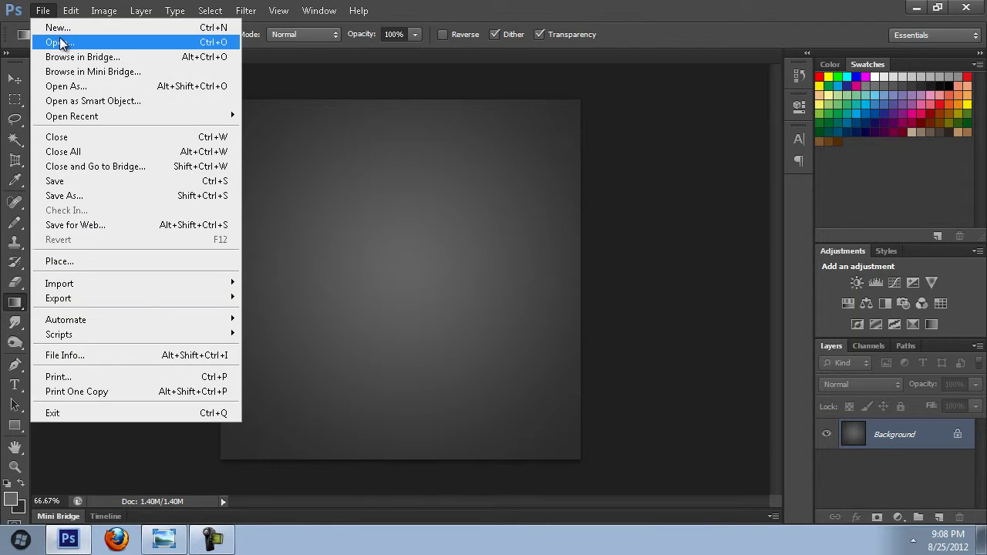
click(61, 42)
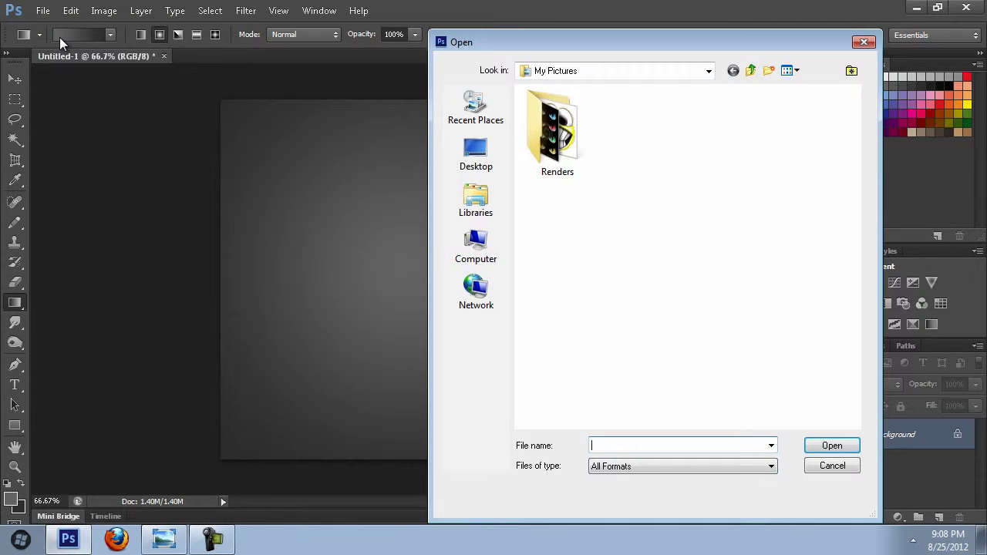
double_click(535, 121)
double_click(655, 237)
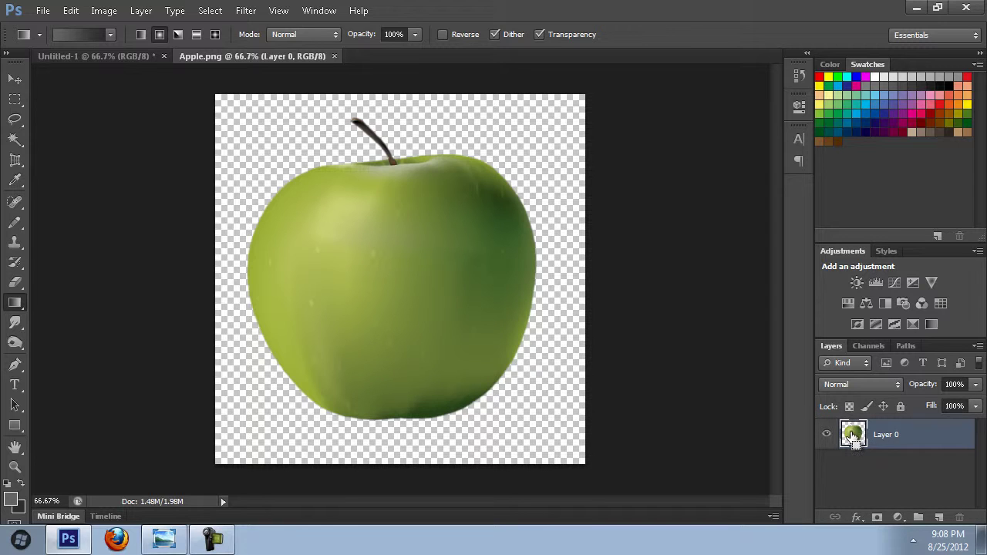
Load the apple's outline as a selection, copy it and paste it into the Untitled-1 document.
ctrl+click(852, 435)
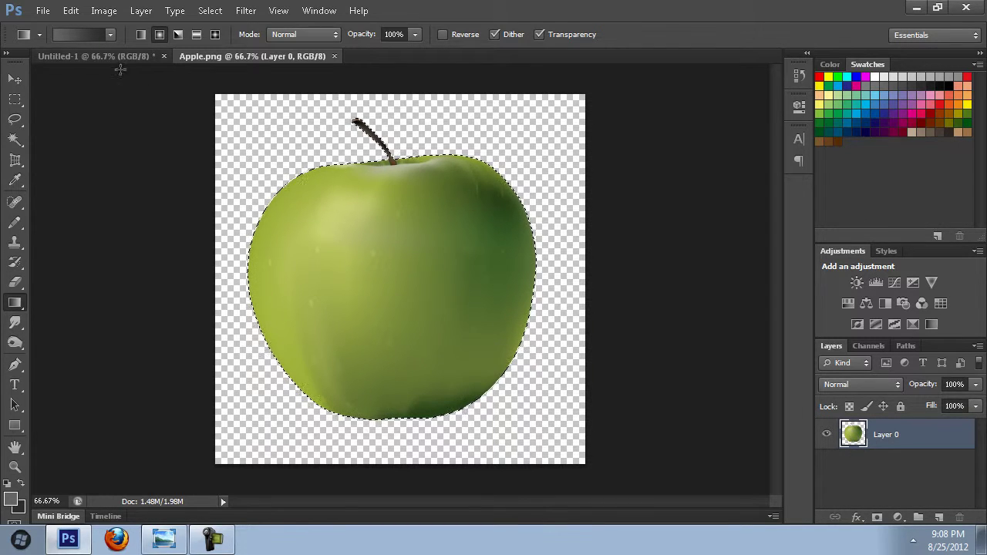
click(79, 12)
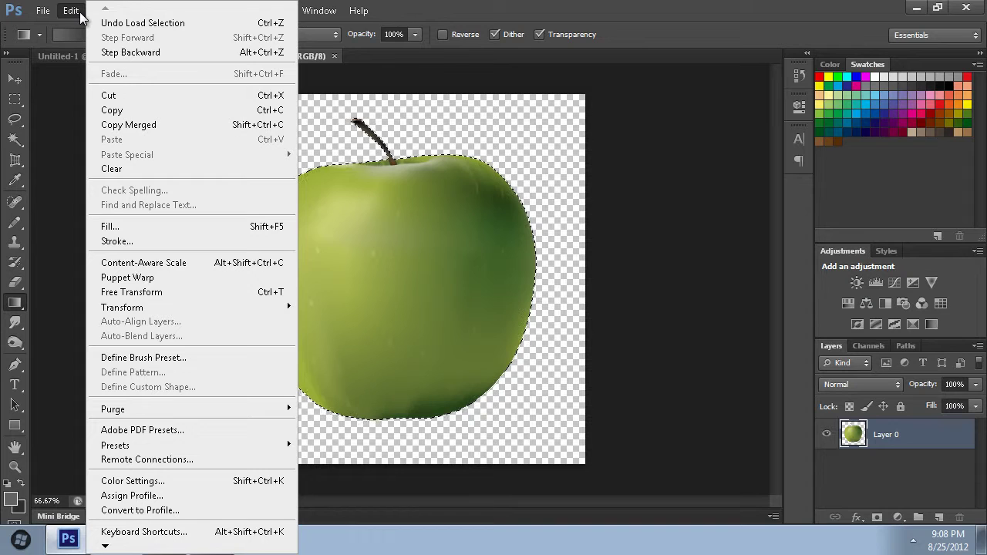
click(155, 111)
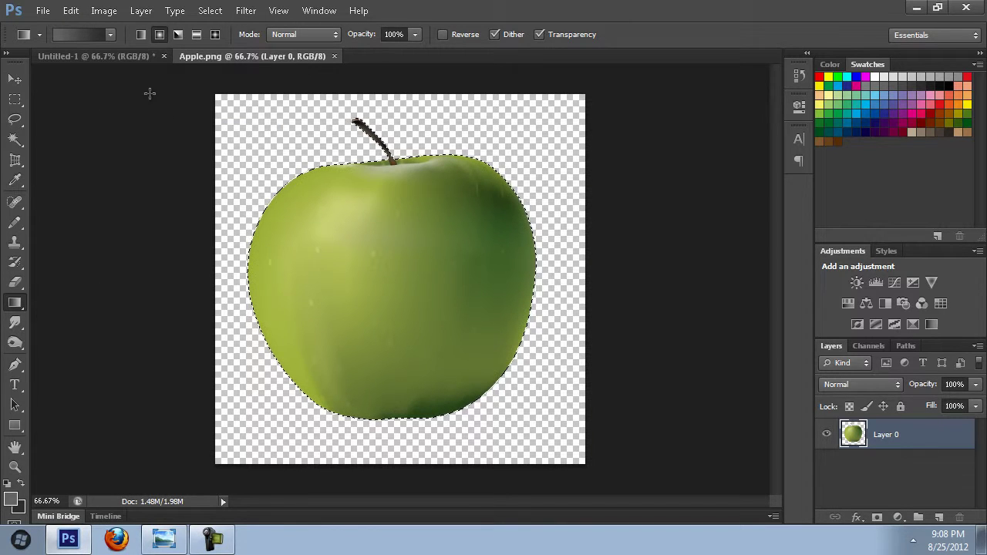
click(101, 54)
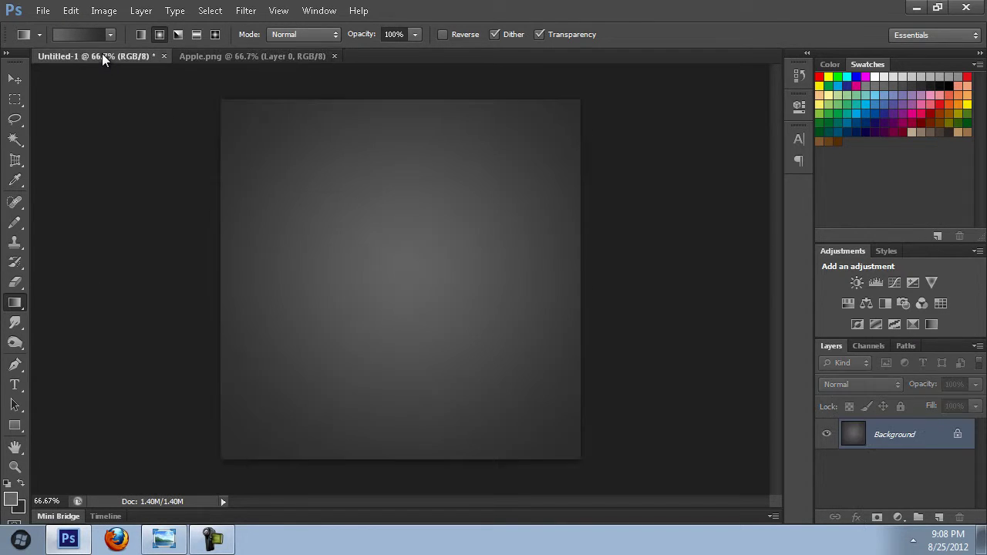
click(71, 11)
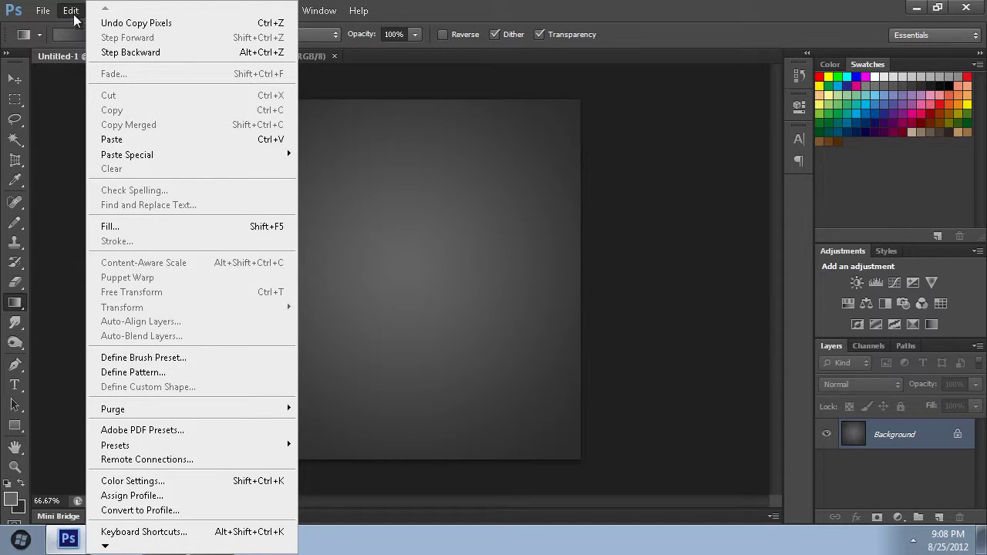
click(143, 139)
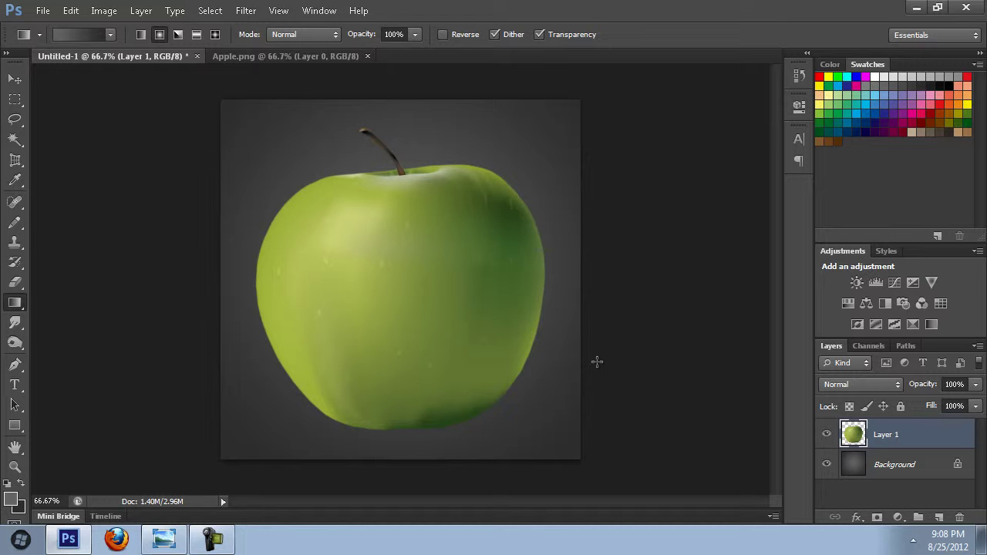
Scale the apple layer to about 55% width and 54% height and place it near the canvas centre.
key(ctrl+t)
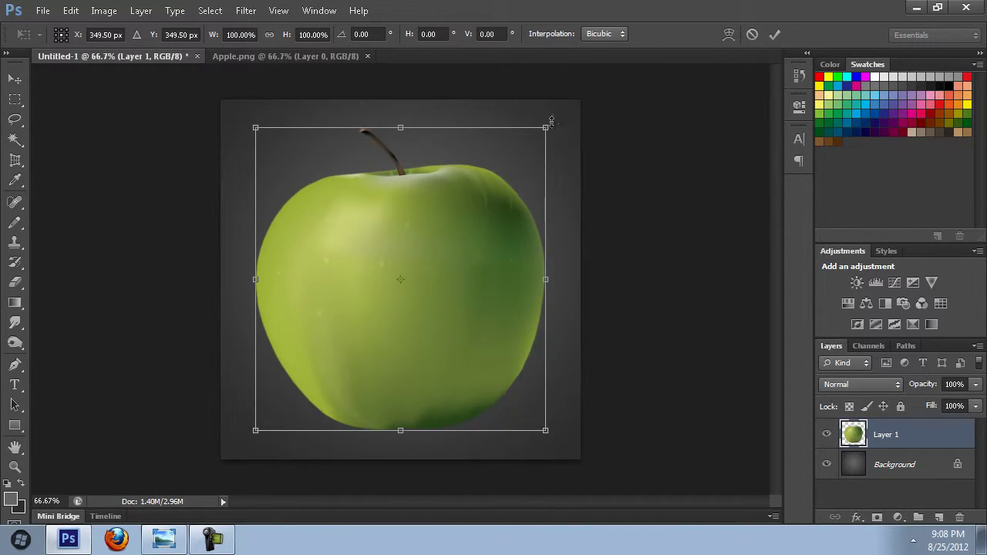
drag(546, 128, 413, 268)
drag(364, 321, 423, 246)
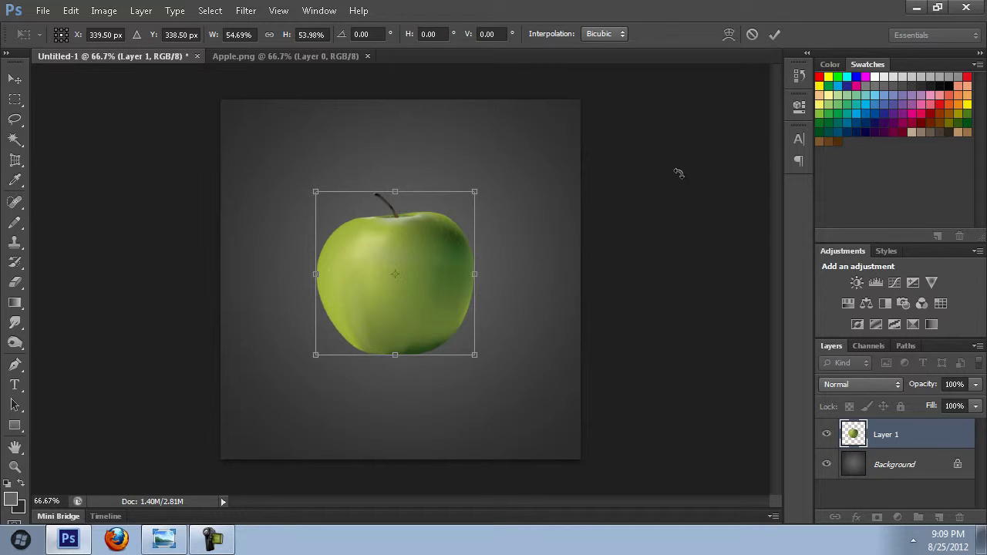
drag(441, 245, 451, 242)
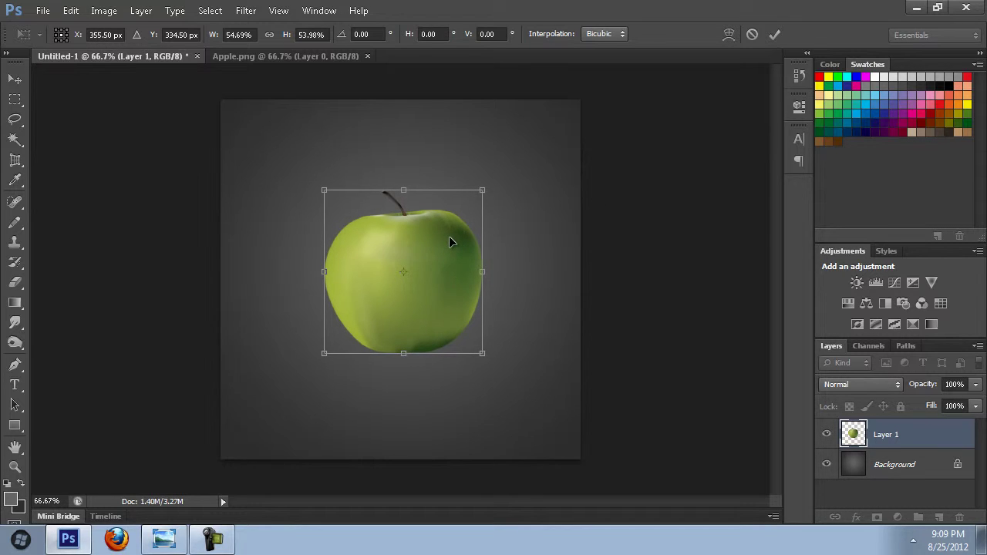
key(Return)
key(g)
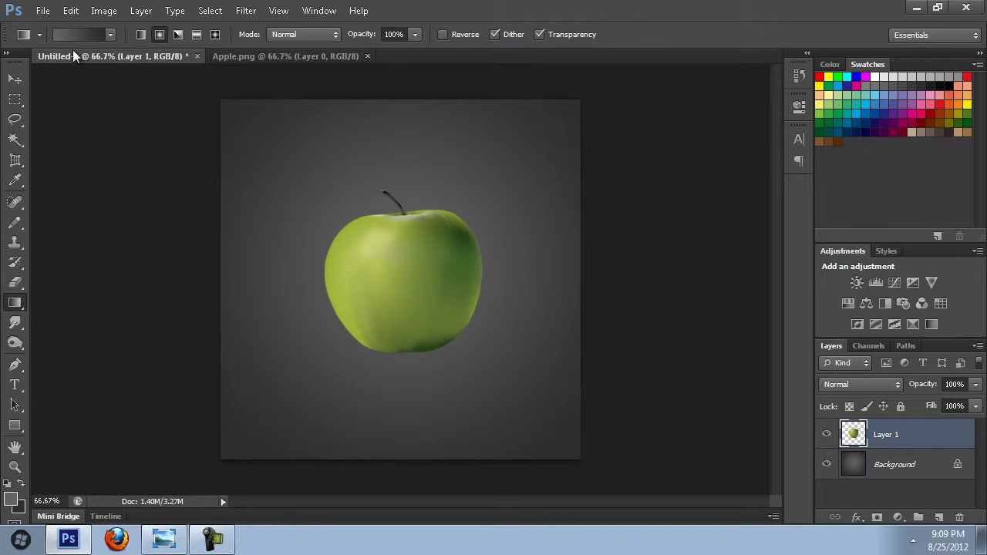
Open the yellow grinning face image 20963417.png.
click(42, 10)
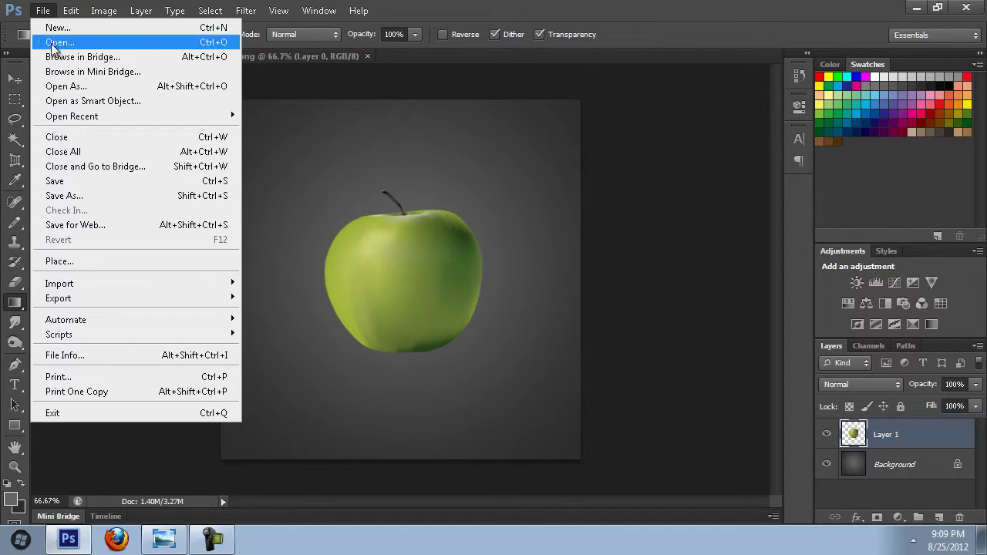
click(52, 47)
double_click(796, 138)
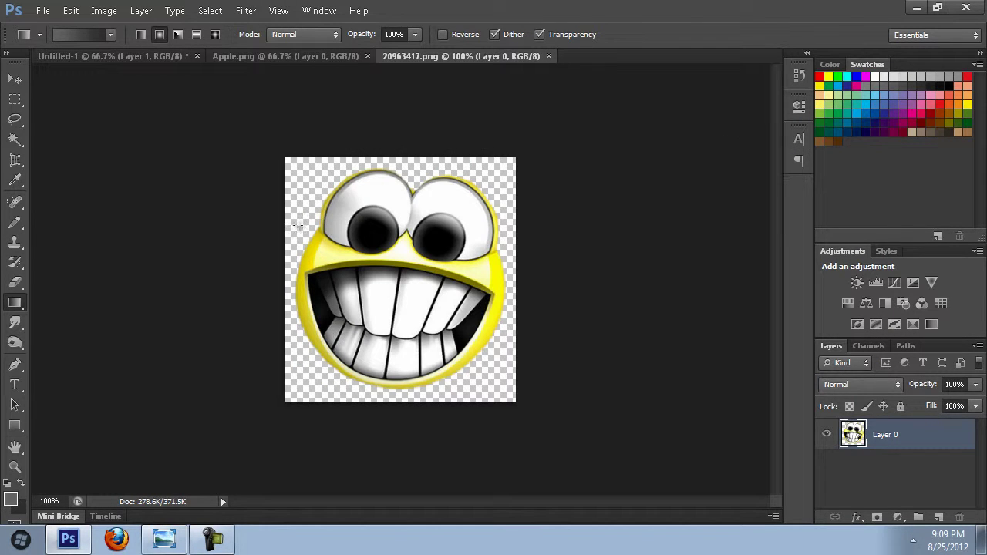
Trace the toothy mouth of the yellow face with the Pen tool and turn the path into a selection.
scroll(409, 308, up, 3)
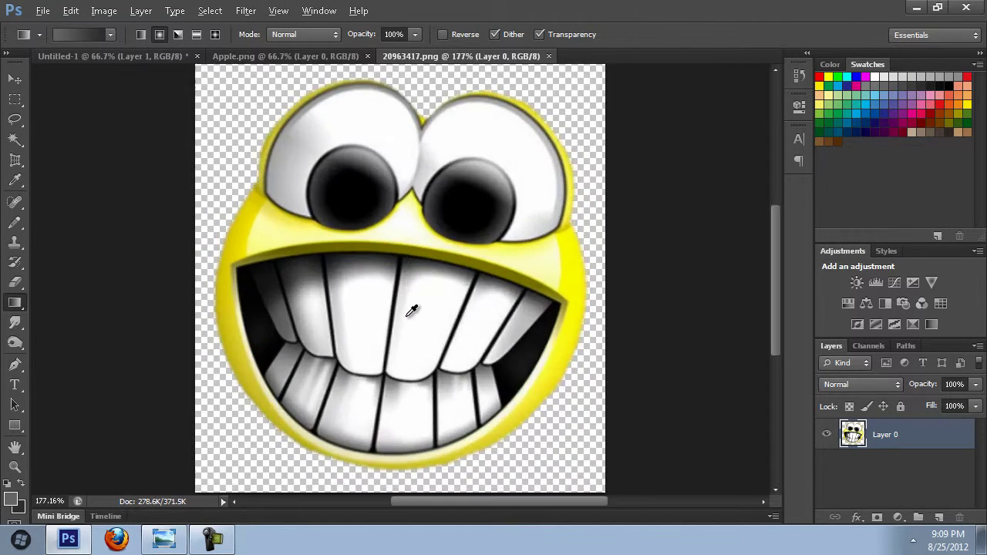
scroll(409, 309, up, 1)
scroll(393, 312, down, 2)
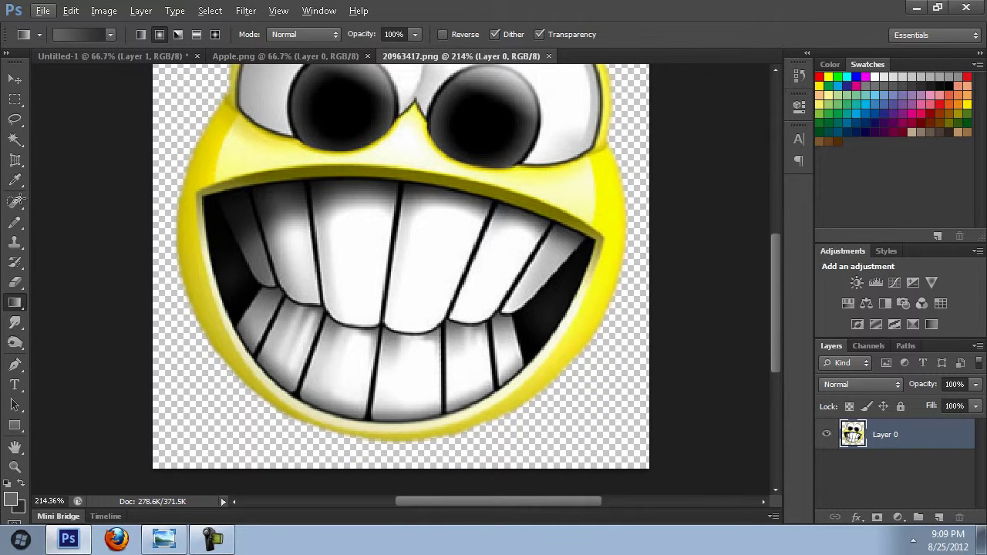
click(15, 365)
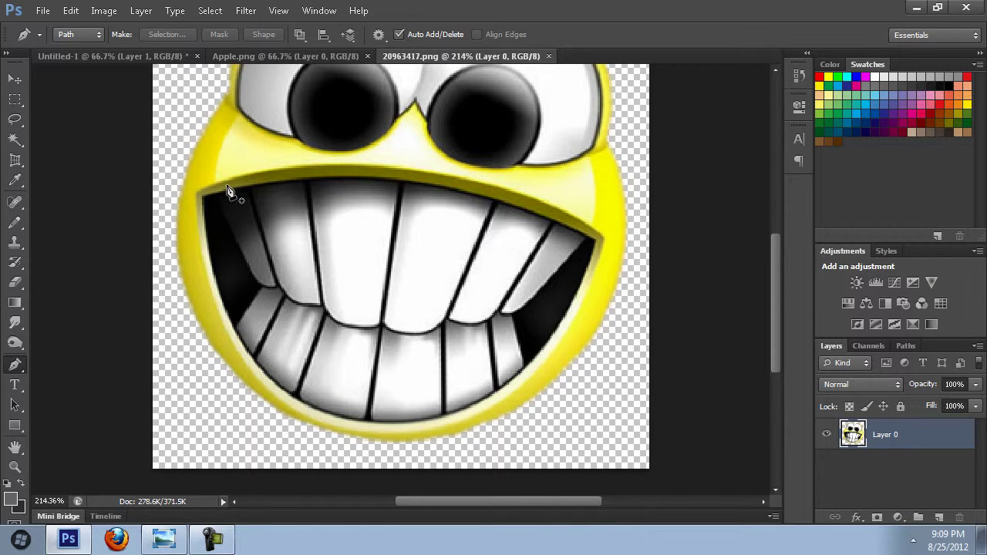
scroll(227, 206, up, 1)
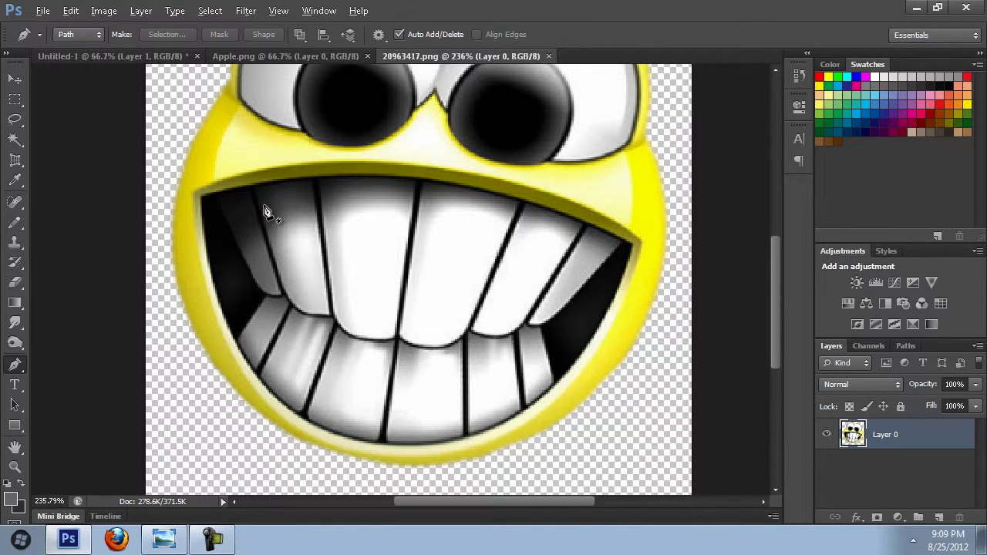
key(alt)
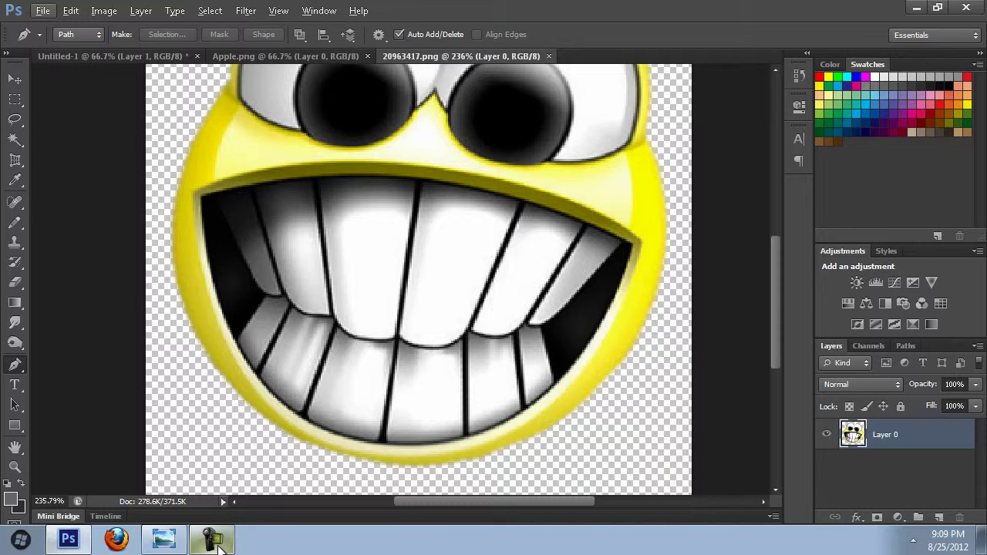
click(212, 540)
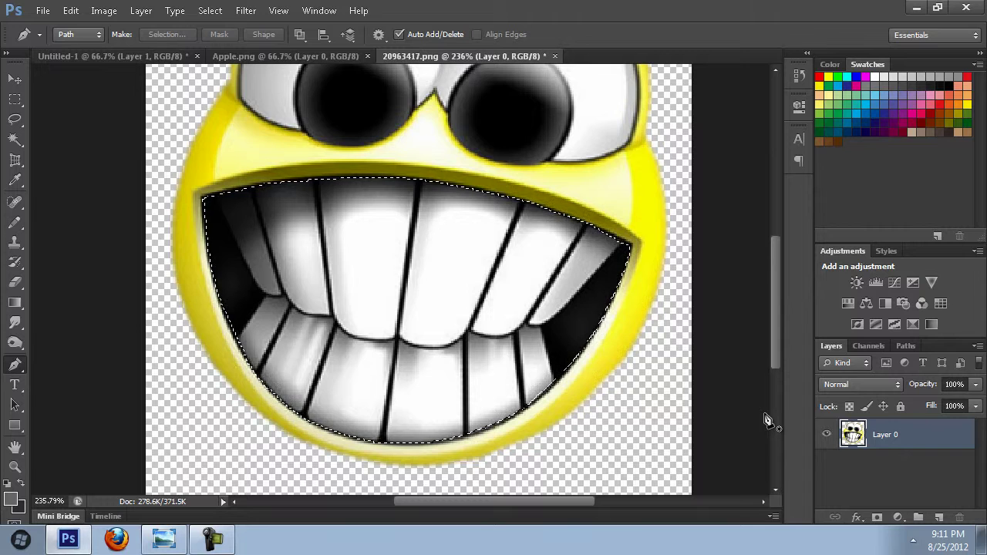
Invert the mouth selection and delete everything outside the teeth.
click(210, 11)
click(221, 71)
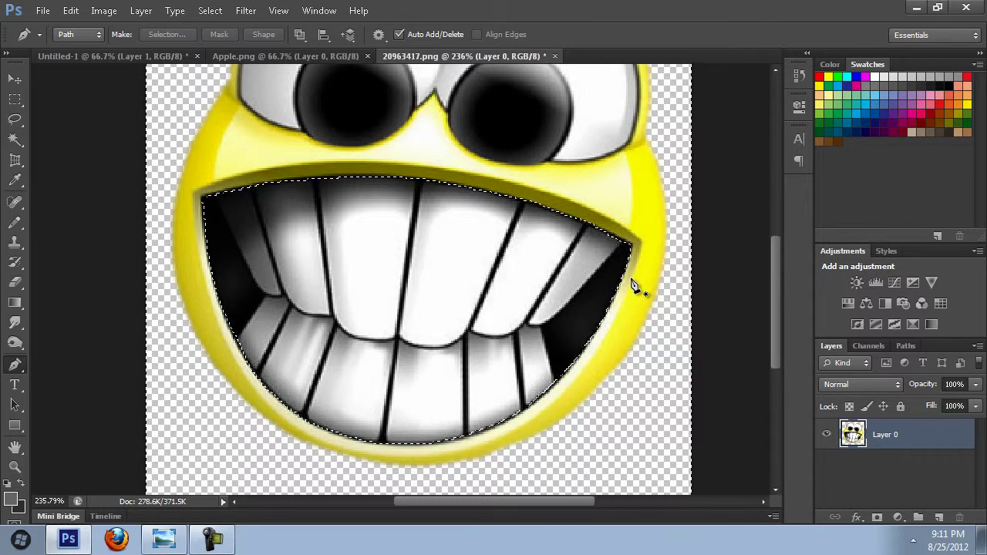
key(Delete)
Reselect the cut-out mouth, copy it and paste it over the apple in the Untitled-1 document.
click(210, 11)
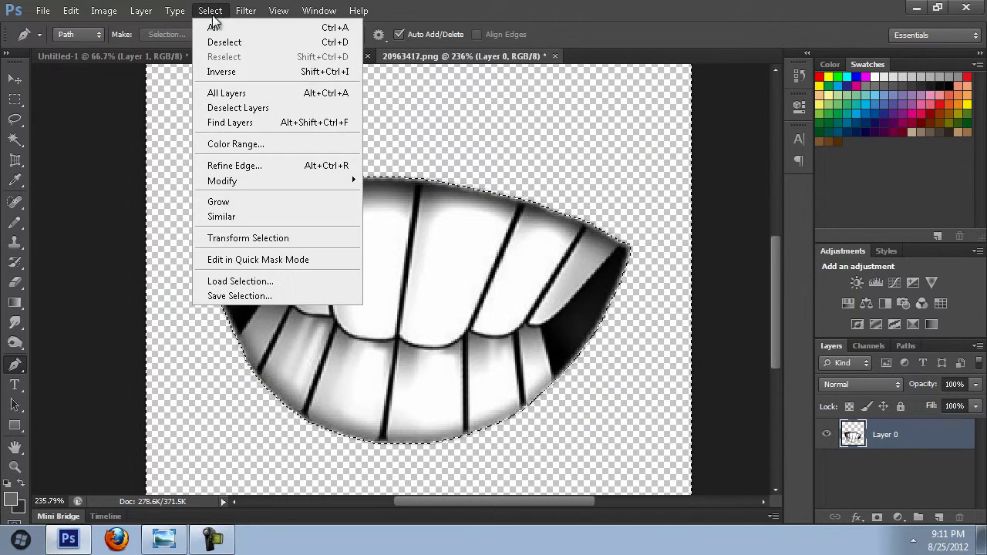
click(246, 71)
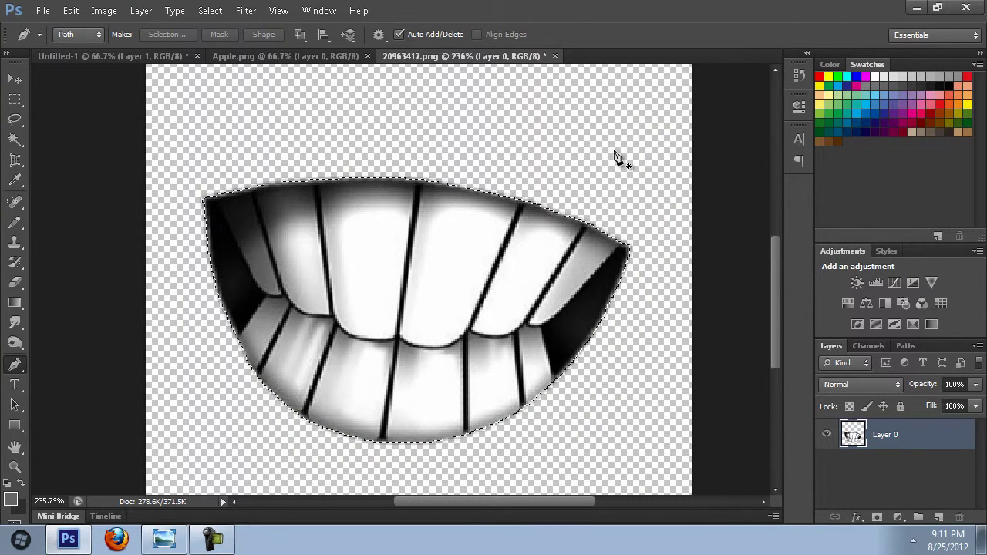
click(70, 11)
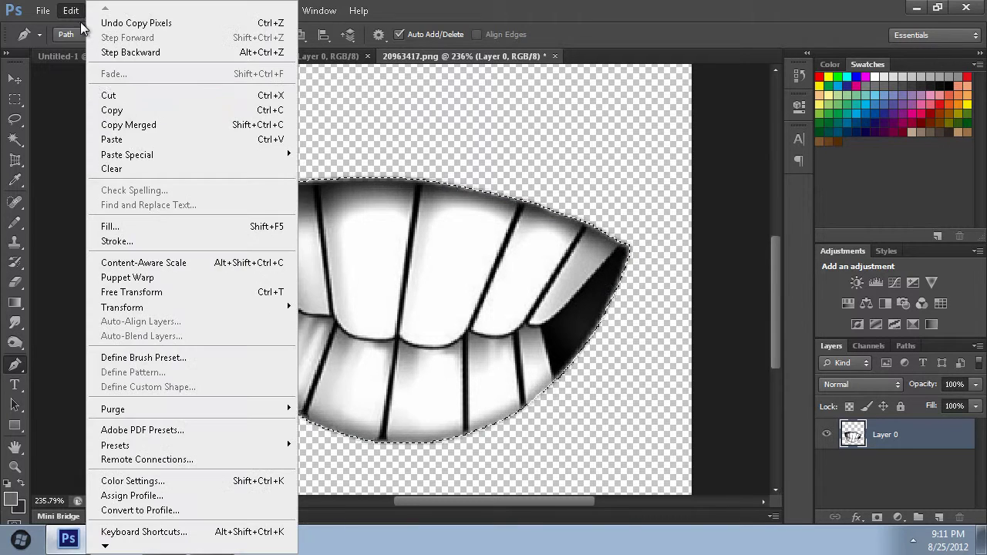
click(148, 110)
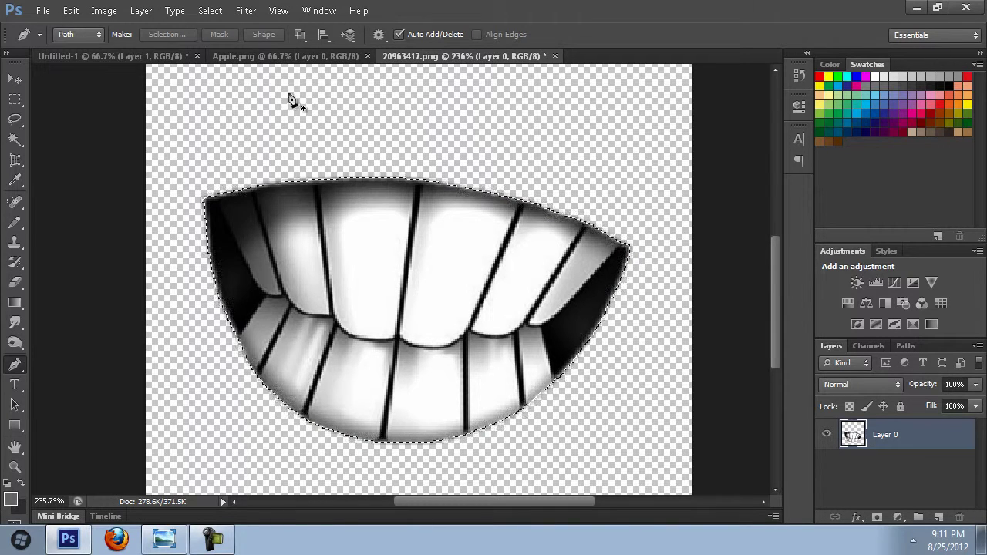
click(124, 53)
click(70, 11)
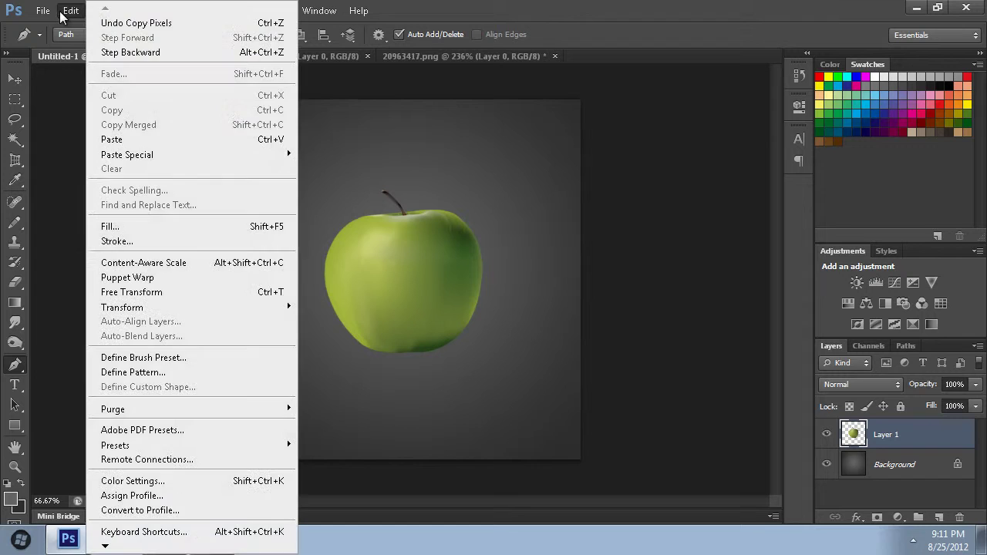
click(154, 139)
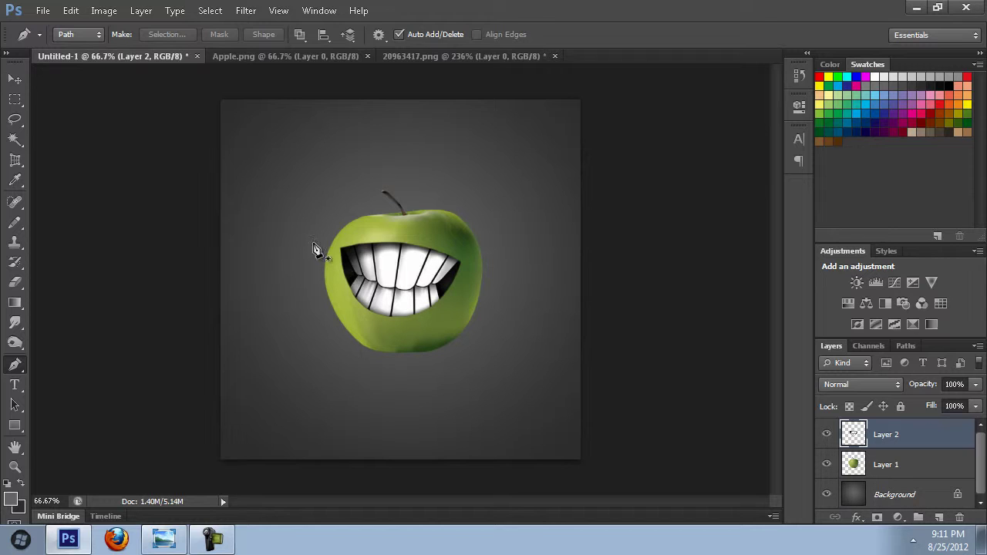
Free-transform the pasted mouth, rotating it about -7° and scaling it to about 82% width and 87% height on the lower apple.
click(14, 79)
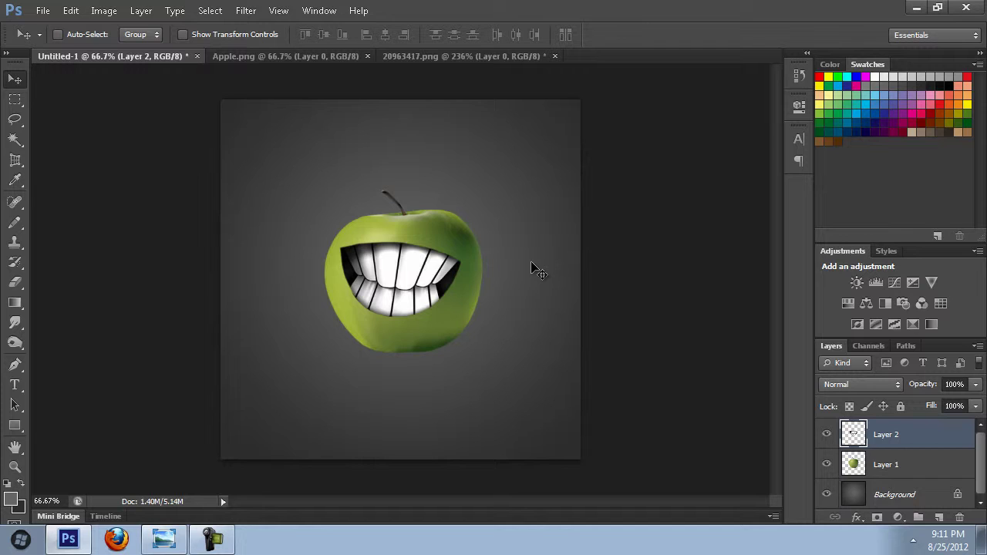
key(ctrl+t)
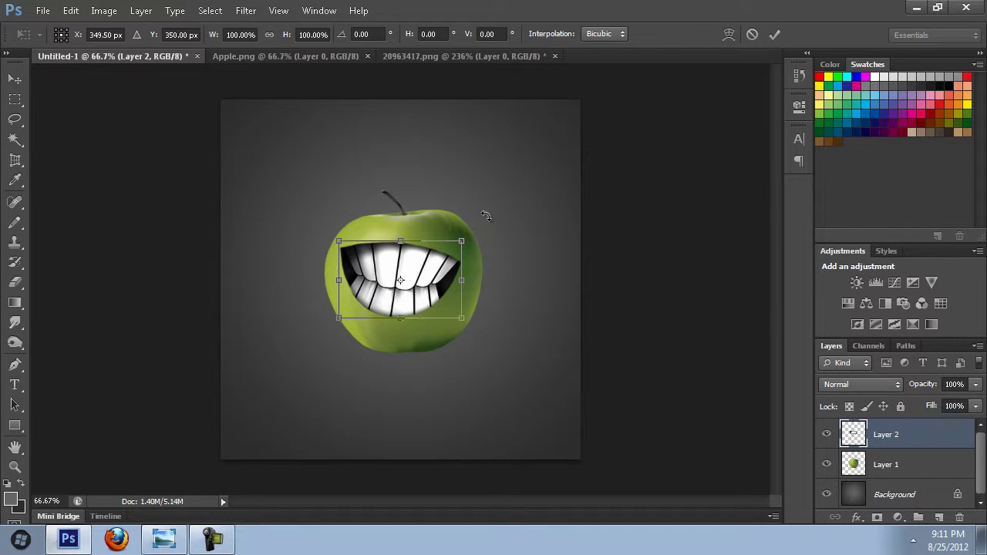
drag(484, 231, 481, 205)
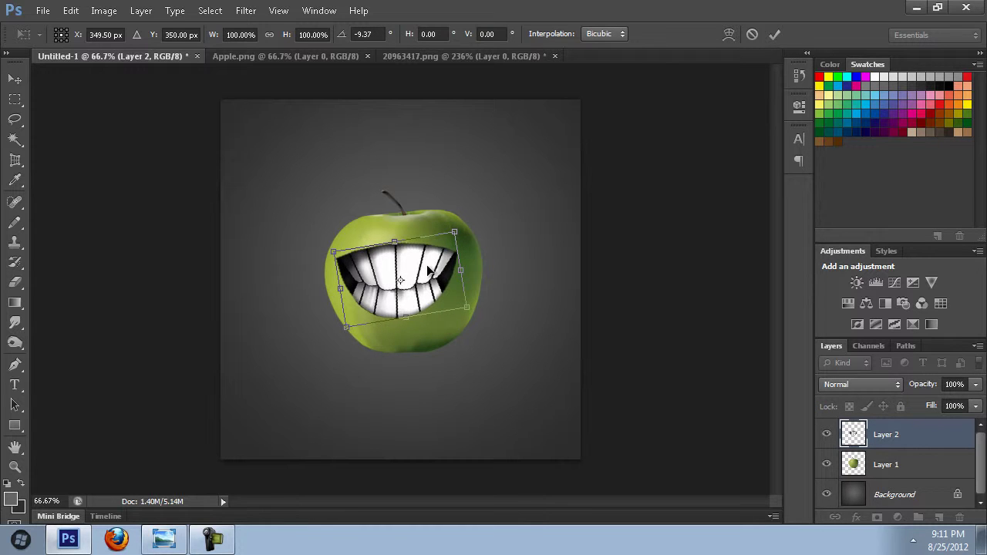
drag(428, 270, 438, 288)
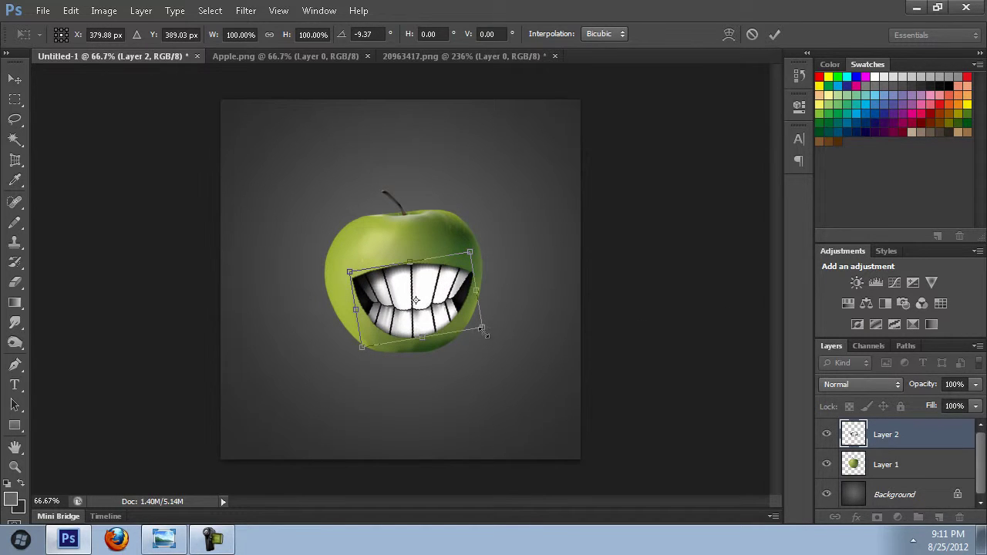
drag(480, 328, 462, 325)
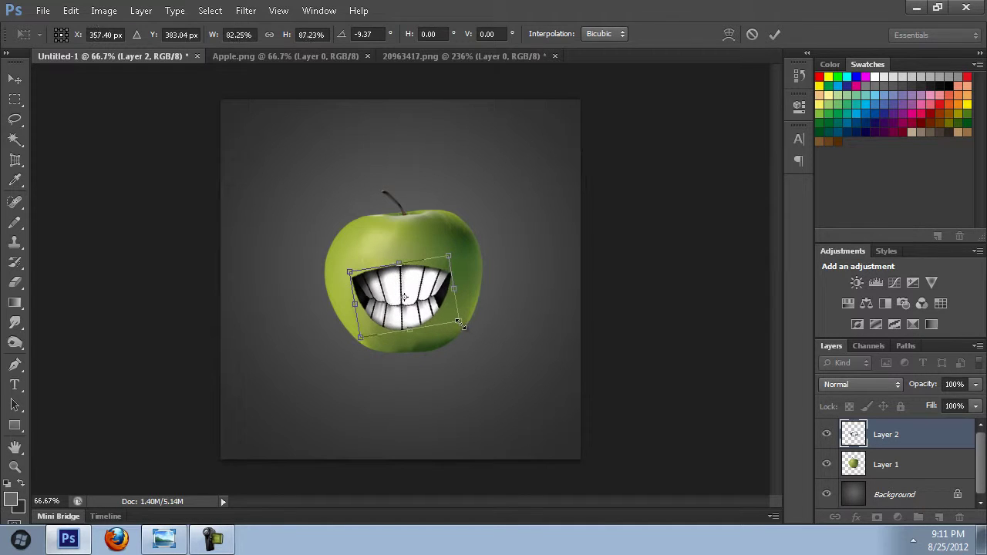
drag(474, 241, 475, 244)
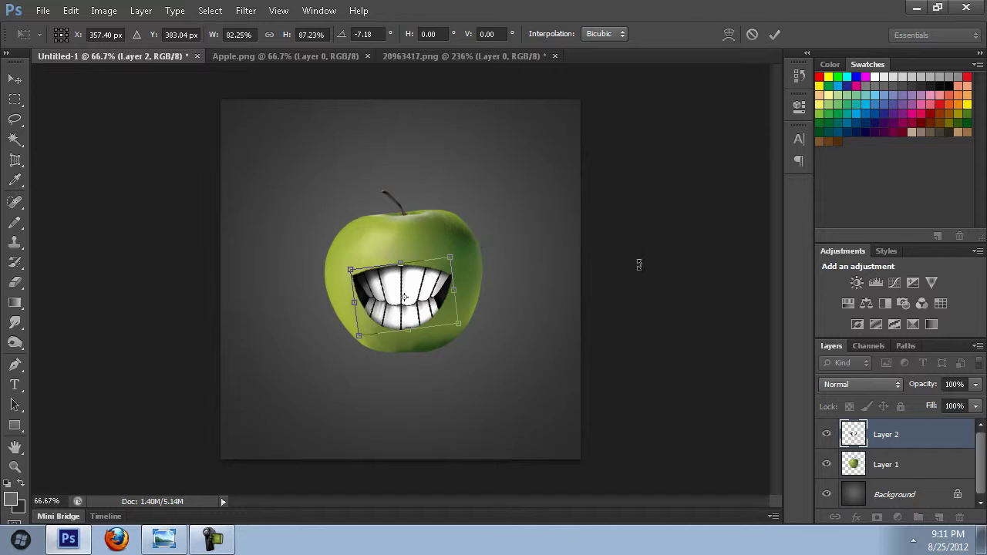
Nudge the mouth to the centre of the apple's lower half, at about X 363 and Y 400 px, and apply the transform.
key(Right)
key(Right)
key(Right)
key(Right)
key(Right)
key(Right)
key(Right)
key(Down)
key(Down)
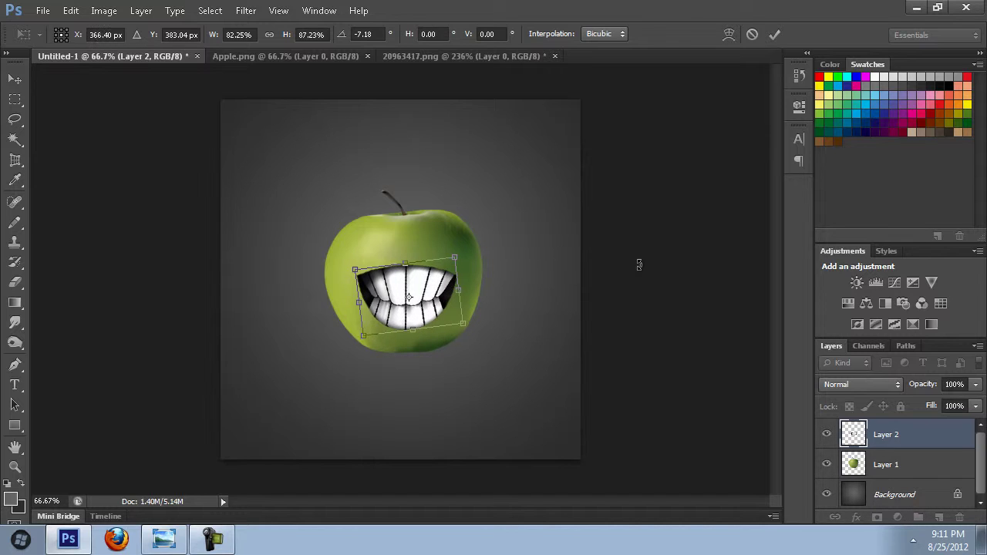
key(Left)
key(Left)
key(Left)
key(Down)
key(Down)
key(Down)
key(Down)
key(Down)
key(Down)
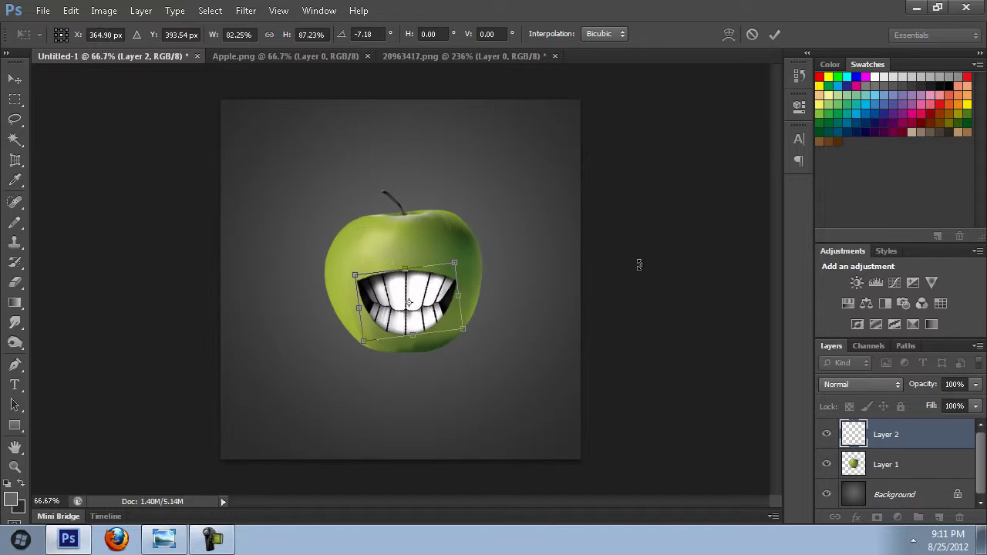
key(Left)
key(Down)
key(Down)
key(Down)
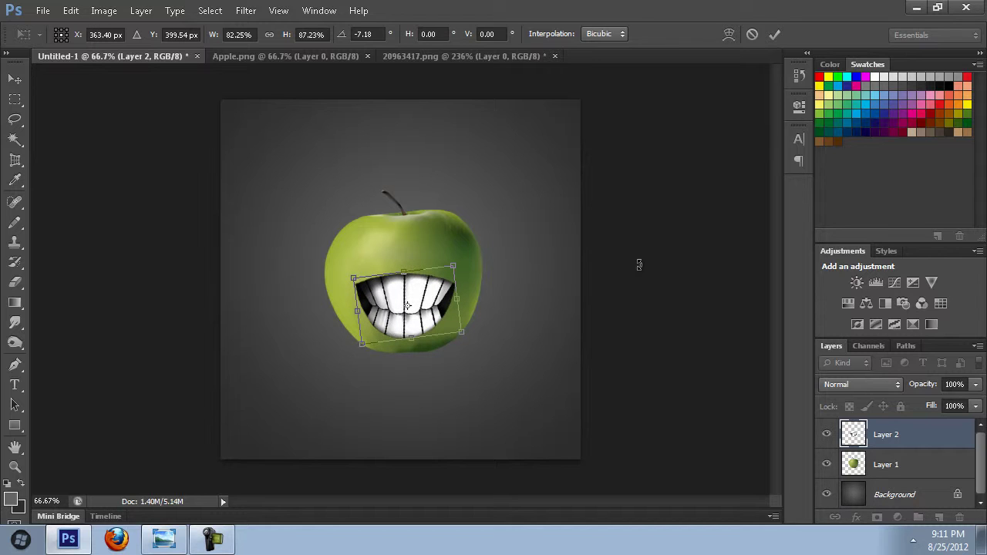
key(Return)
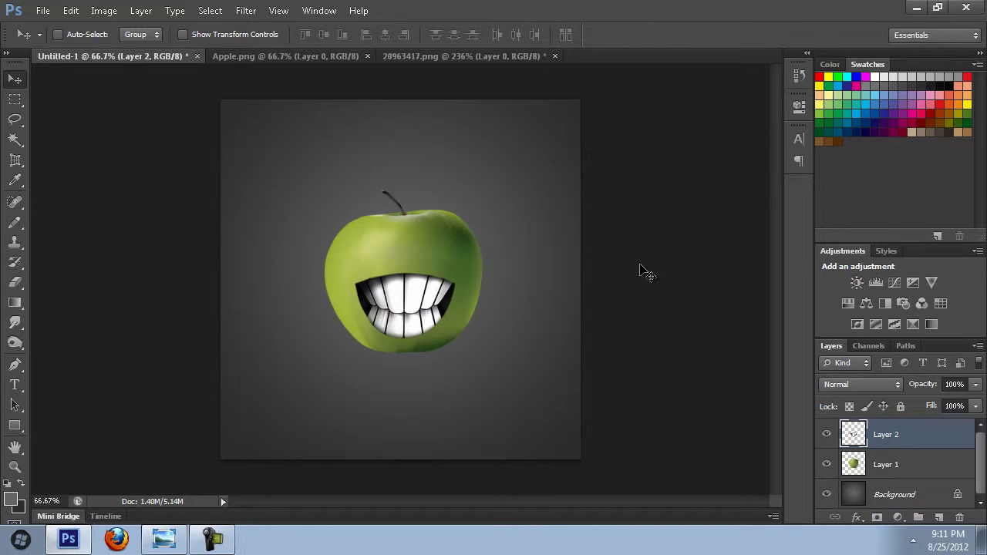
Open the evil eyes image set-of-evil-eyes-thumb12982862.
key(alt)
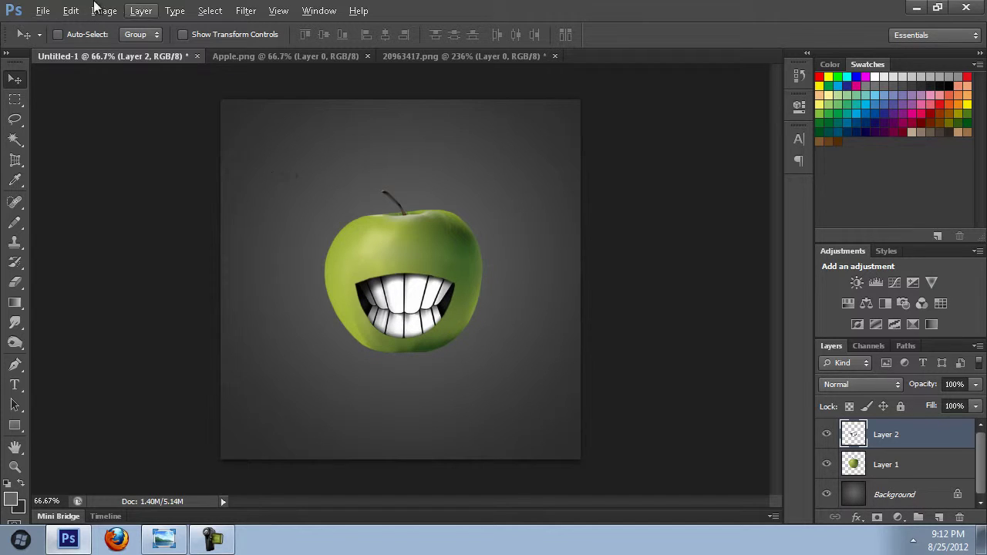
click(45, 11)
click(62, 42)
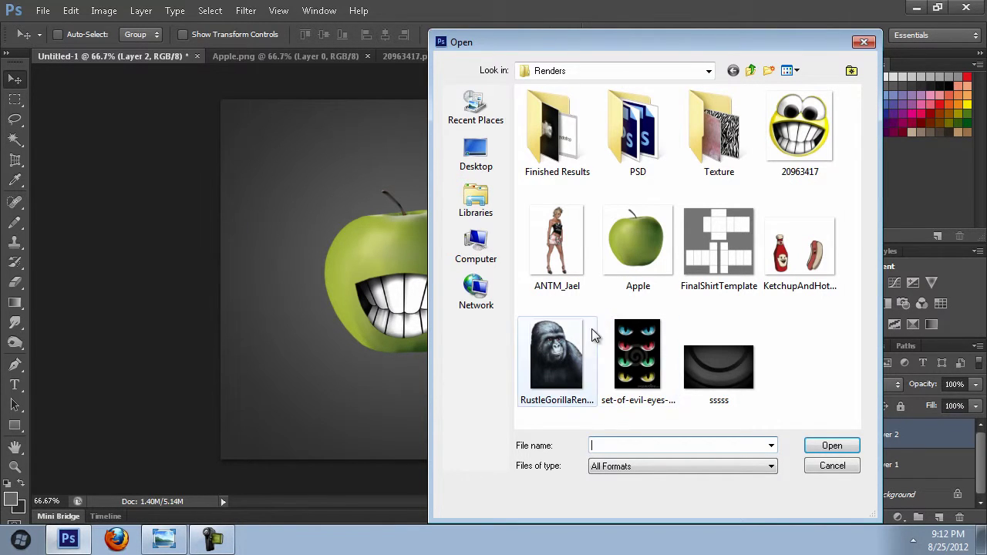
click(627, 366)
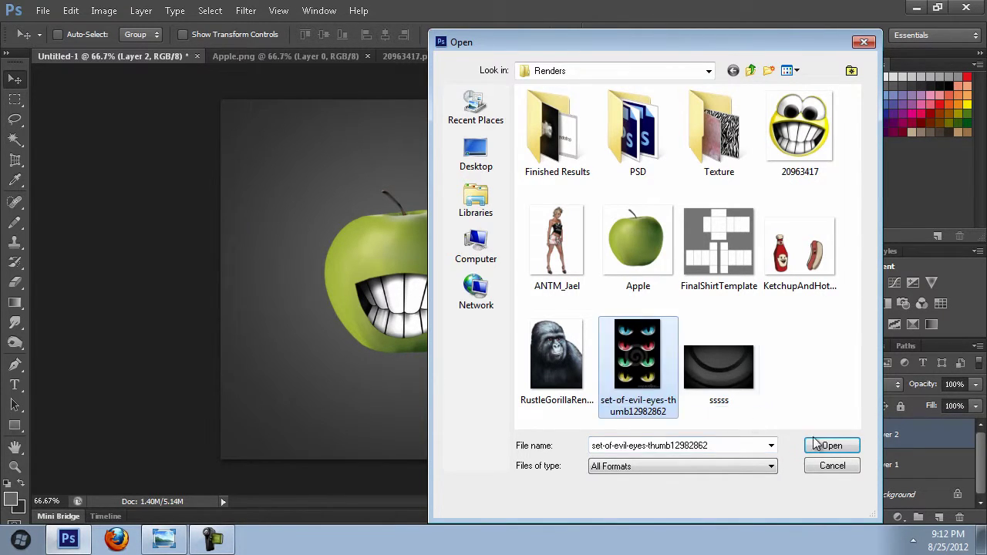
click(831, 444)
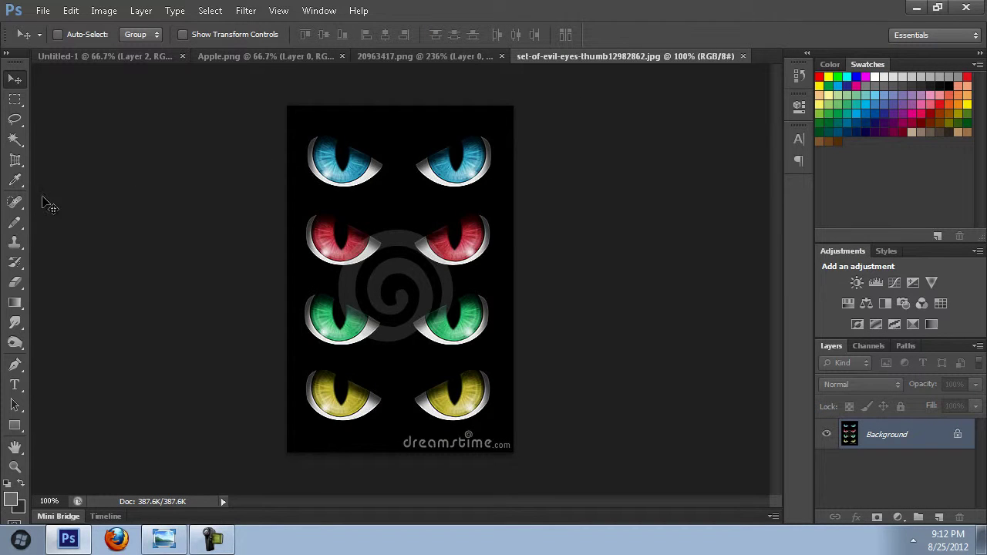
Choose the Pen tool and enlarge the view around the yellow pair of eyes.
click(15, 365)
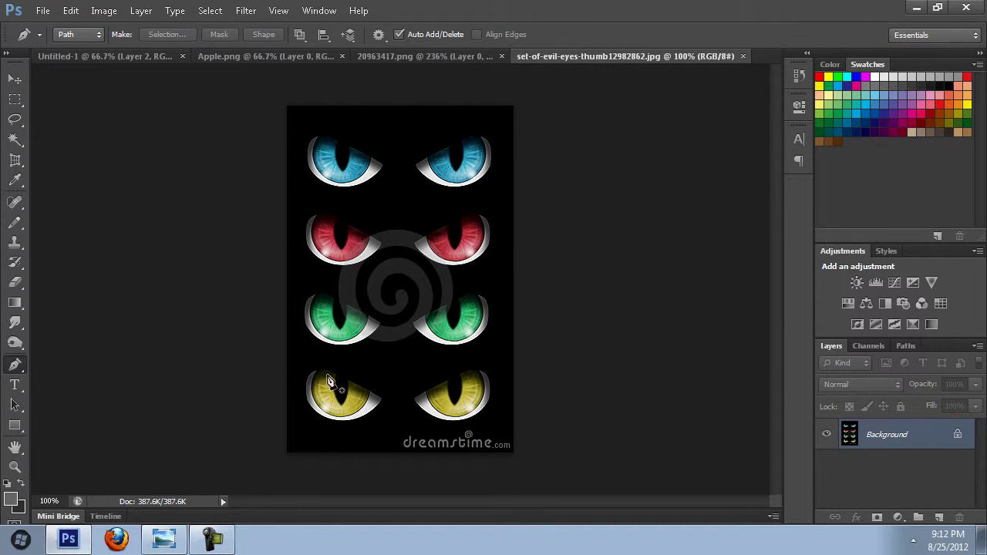
scroll(495, 407, up, 3)
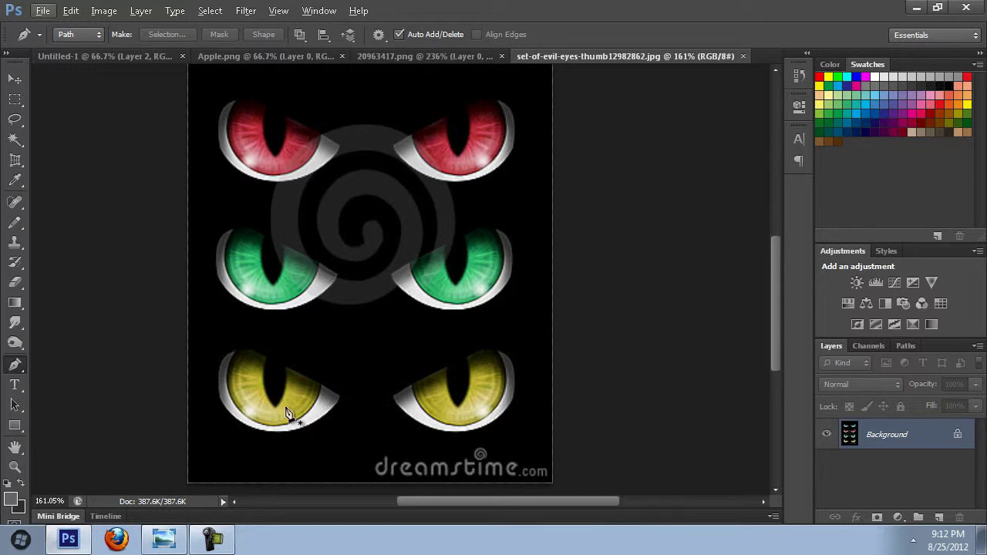
click(213, 543)
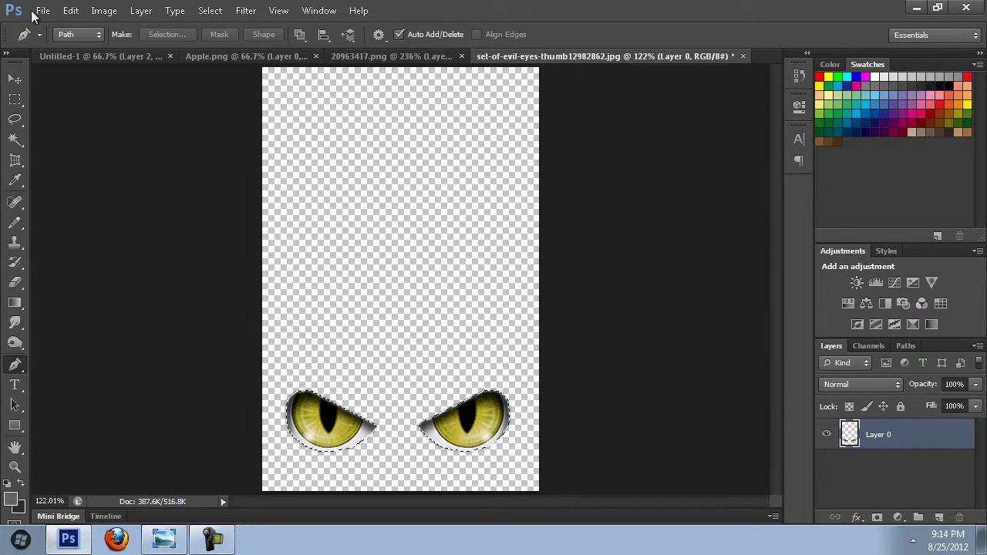
Copy the selected cut-out yellow eyes and paste them into the Untitled-1 document.
click(71, 11)
click(135, 109)
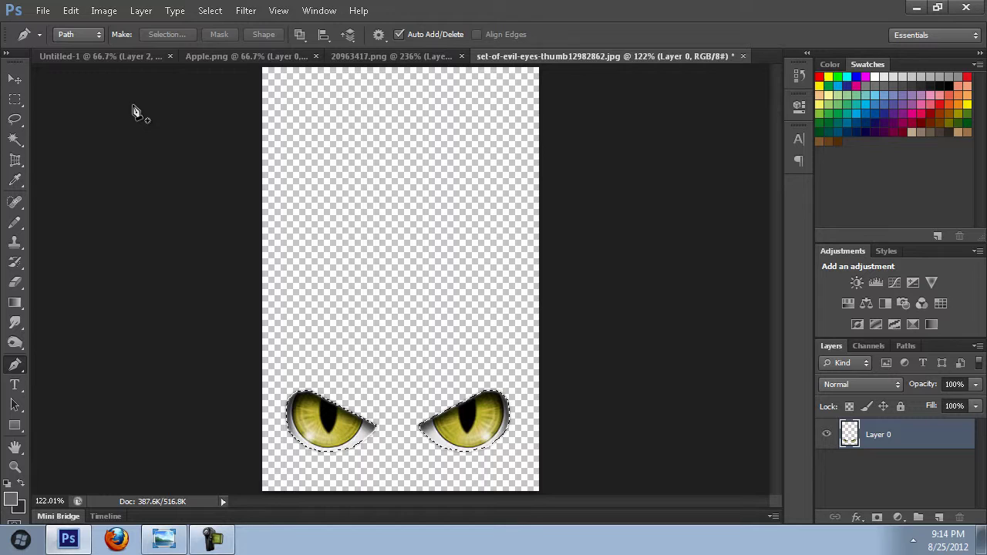
click(103, 59)
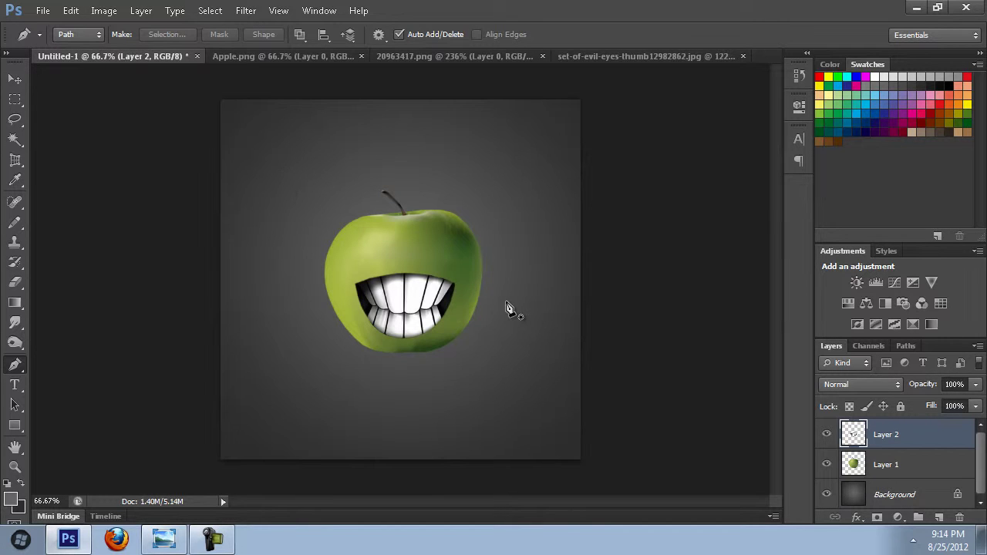
click(71, 11)
click(171, 139)
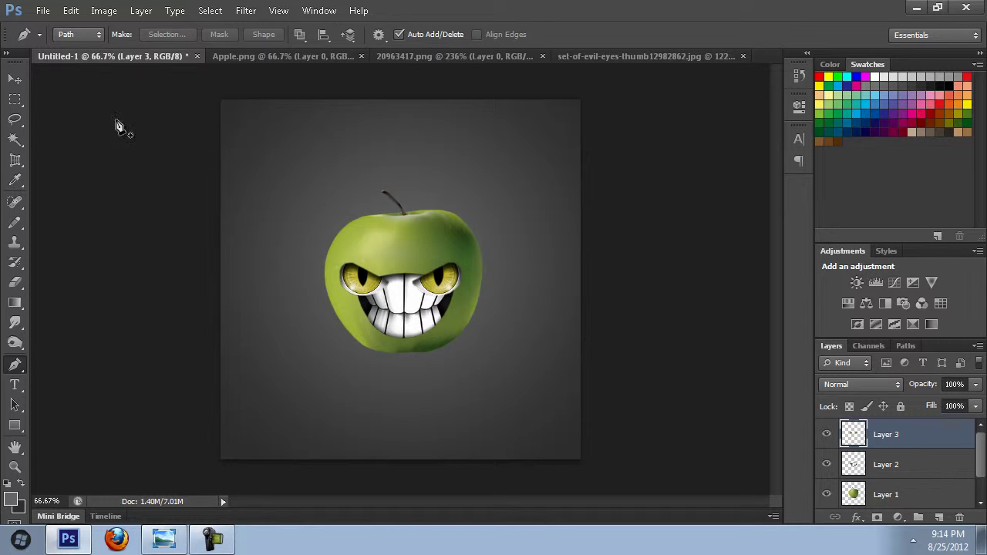
Free-transform the eyes, moving them above the mouth and scaling them to about 87% width and 90% height.
click(15, 79)
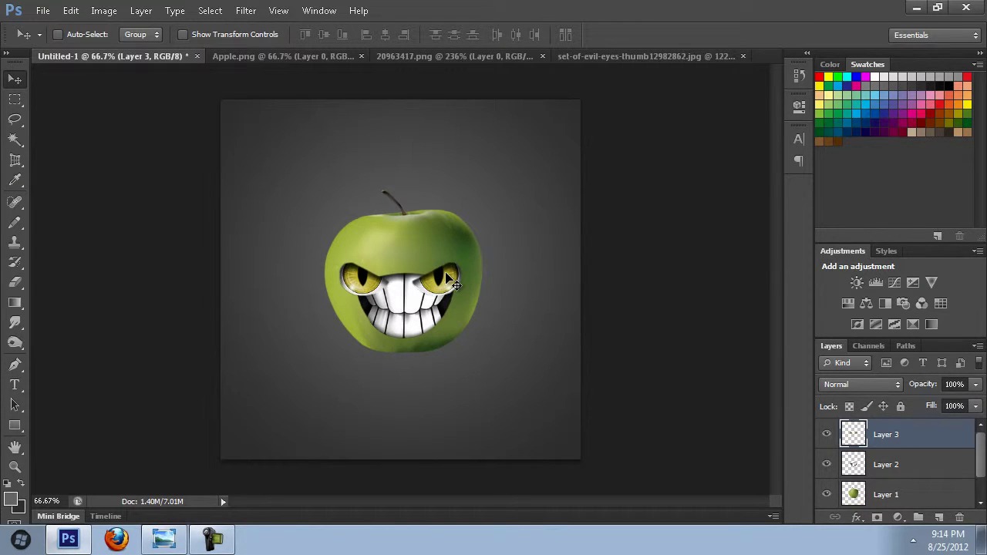
key(ctrl+t)
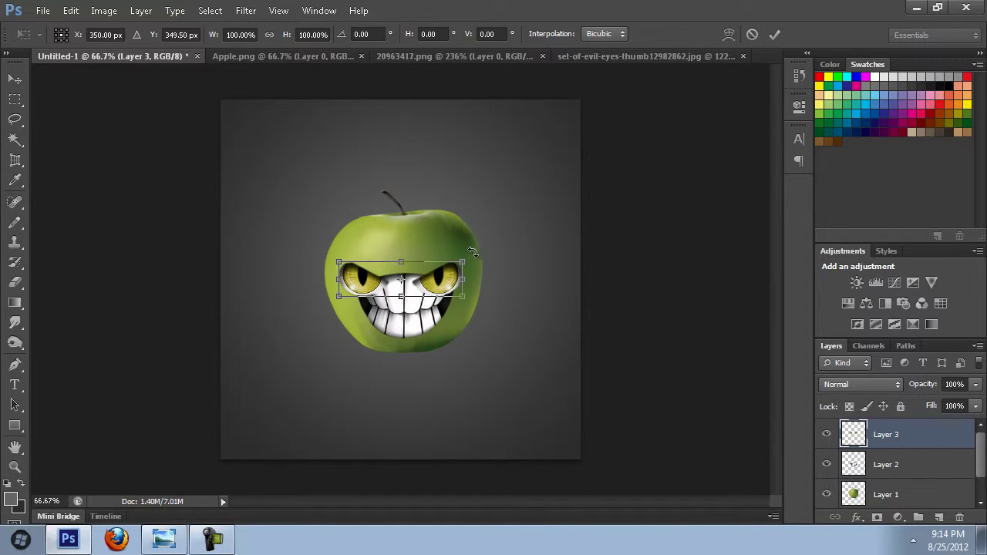
drag(461, 261, 467, 227)
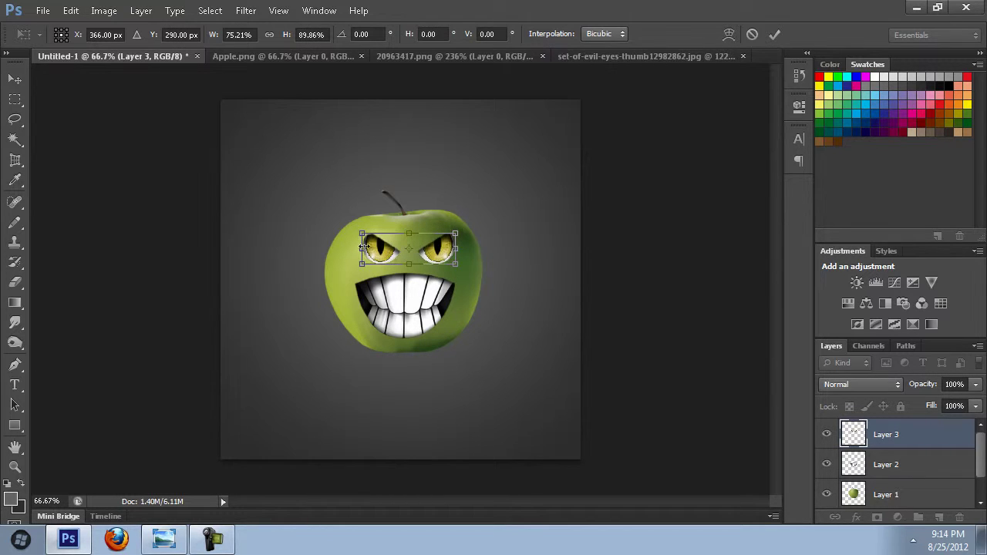
drag(362, 247, 349, 248)
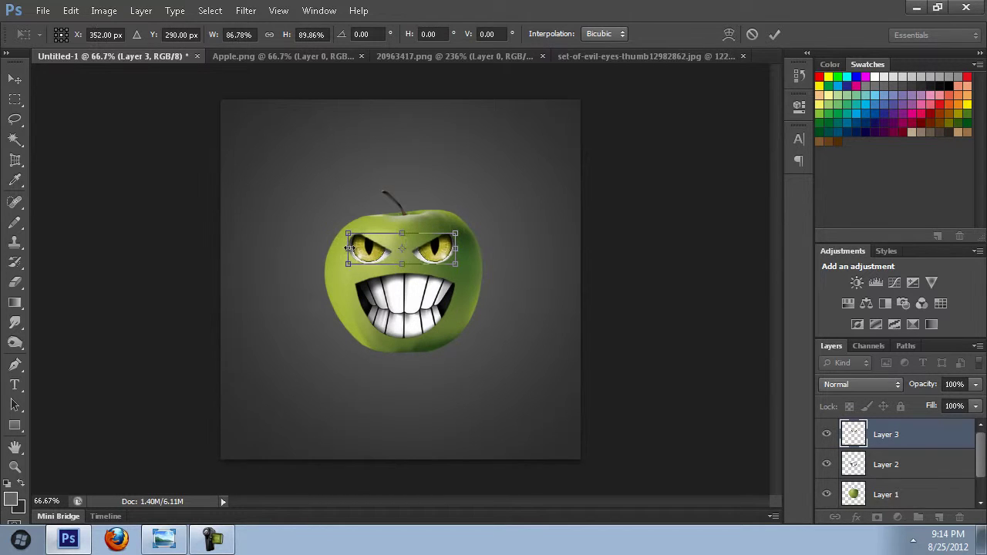
Rotate the eyes very slightly, nudge them to about X 362 and Y 294 px above the mouth, and apply the transform.
drag(480, 224, 479, 227)
key(Right)
key(Right)
key(Right)
key(Right)
key(Right)
key(Right)
key(Right)
key(Right)
key(Right)
key(Right)
key(Down)
key(Down)
key(Down)
key(Down)
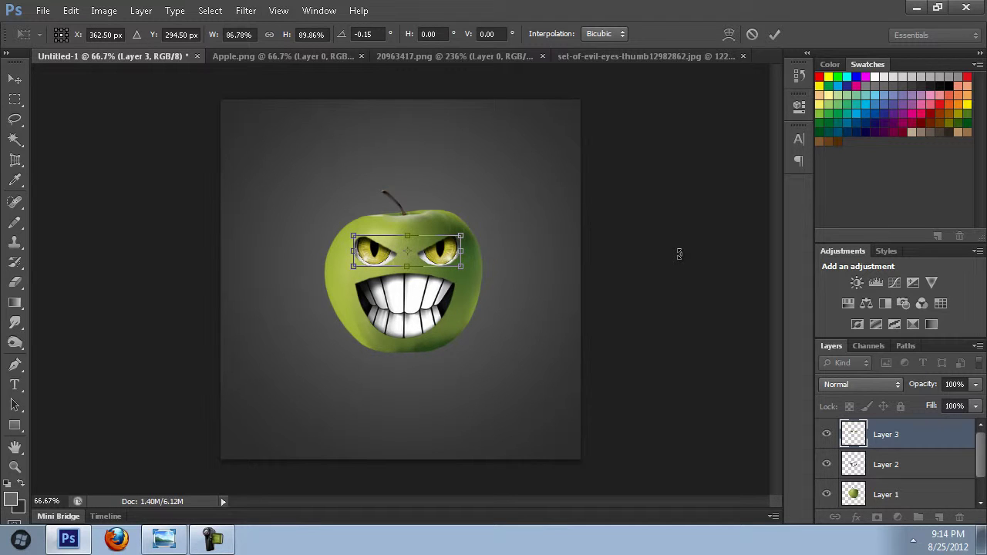
key(Return)
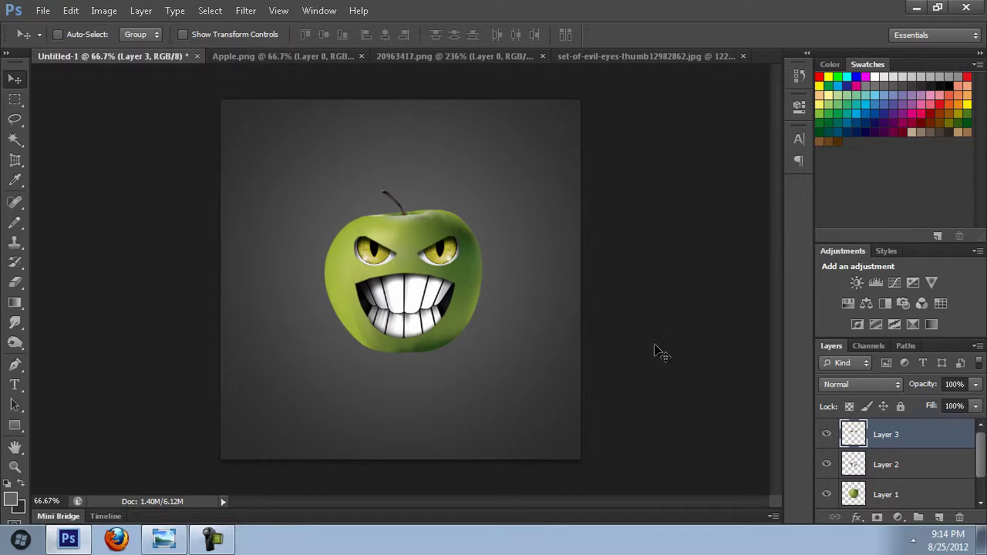
Compare the composite with the finished Evil AppleR image in Windows Photo Viewer, then return to Photoshop.
scroll(648, 350, down, 2)
scroll(420, 310, up, 4)
scroll(420, 310, down, 1)
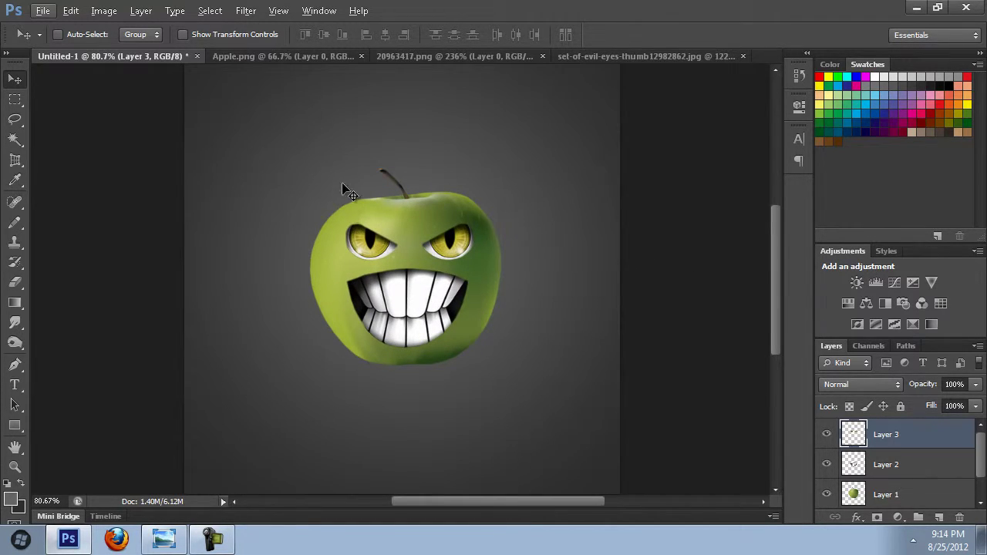
click(163, 538)
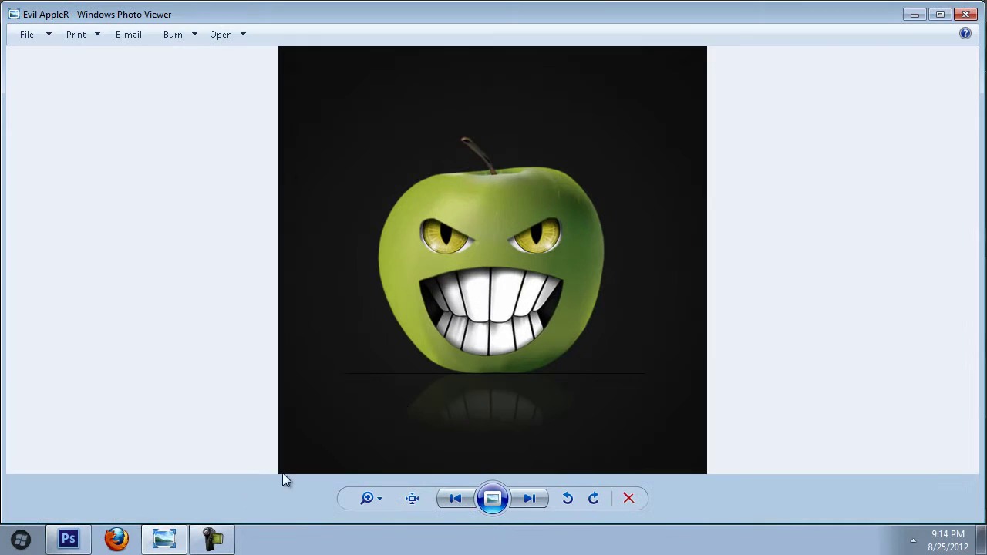
click(913, 14)
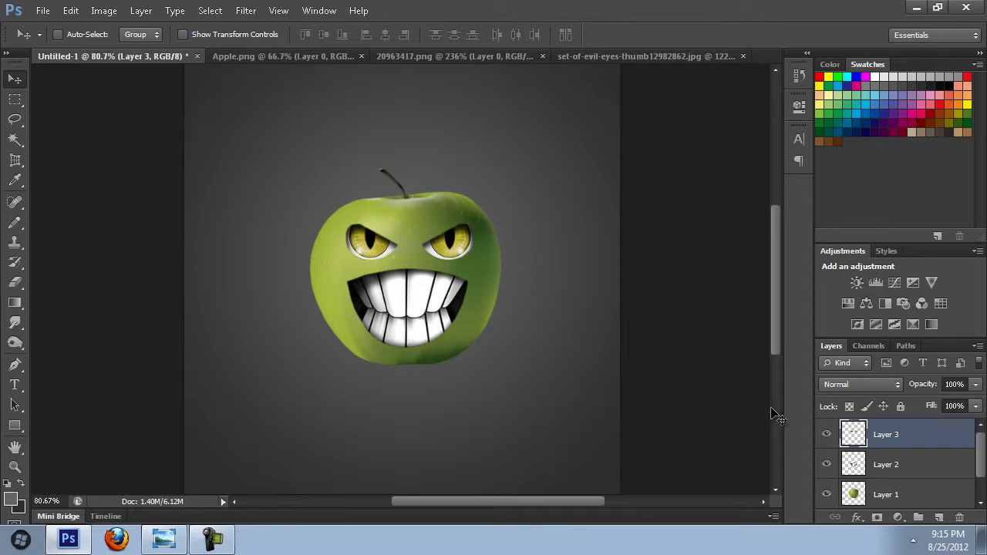
Create a new layer above the eyes and choose the Pencil tool with white as the foreground colour.
click(938, 517)
click(15, 222)
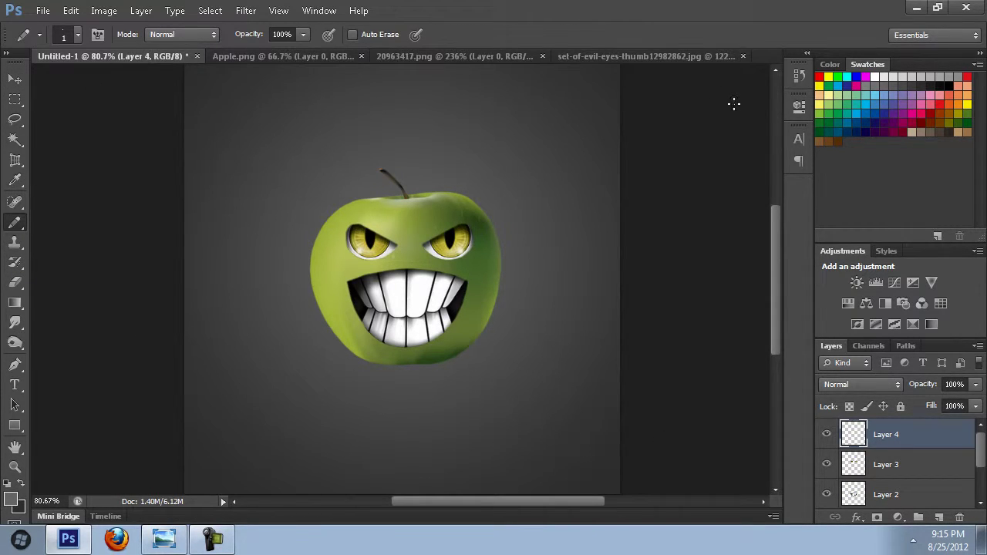
click(873, 75)
scroll(379, 309, up, 5)
scroll(235, 297, down, 3)
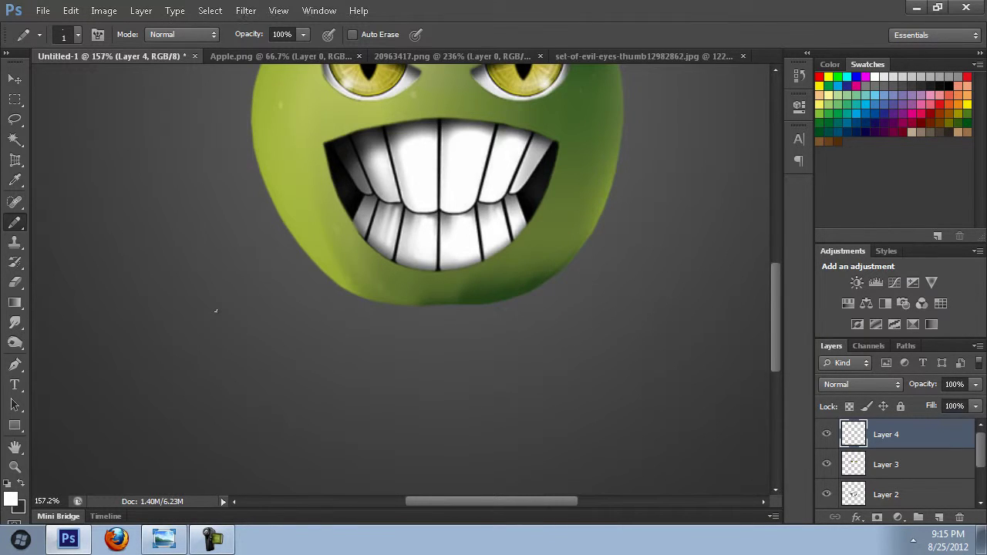
drag(216, 311, 505, 312)
key(ctrl+z)
drag(217, 306, 424, 309)
key(ctrl+z)
Draw a straight horizontal white line directly beneath the apple, extending past both sides, and reduce its layer opacity to 61%.
drag(220, 306, 402, 309)
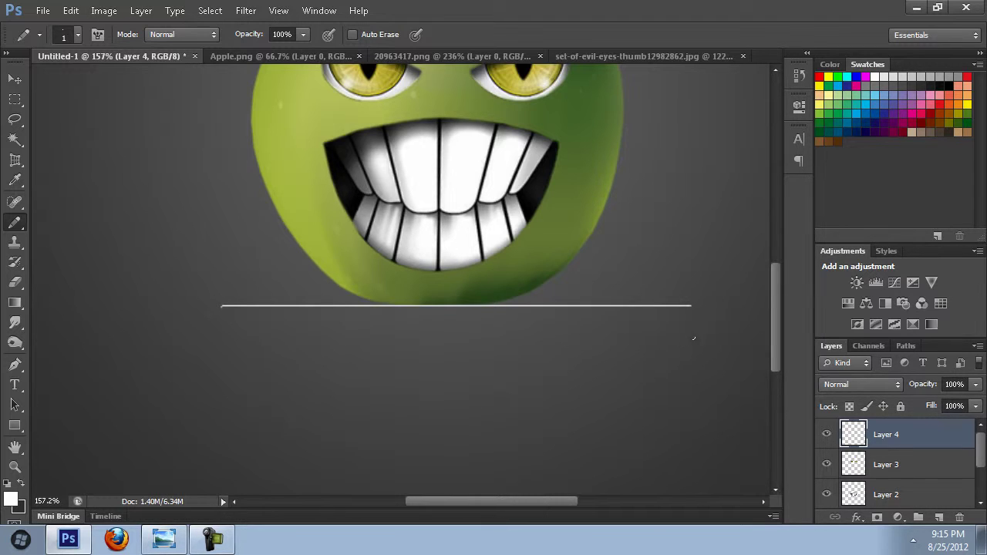
scroll(282, 299, down, 3)
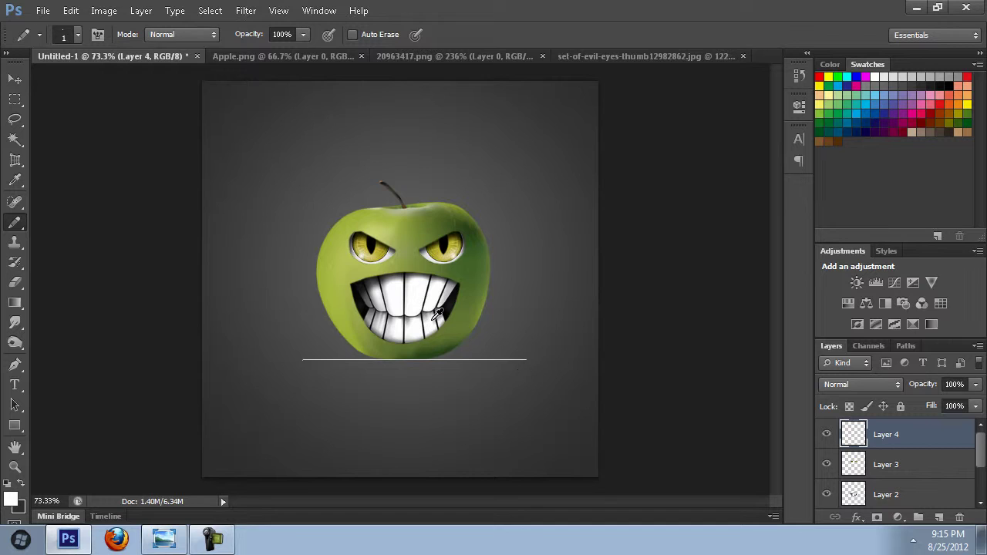
scroll(433, 324, up, 3)
scroll(434, 324, down, 1)
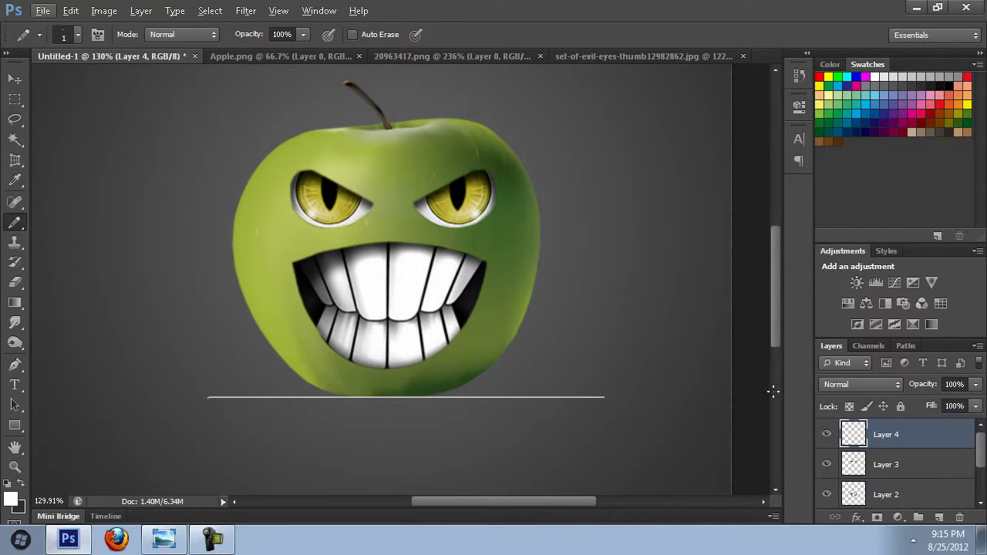
mouse_move(922, 387)
mouse_down()
mouse_move(901, 385)
mouse_move(925, 389)
mouse_move(913, 389)
mouse_up()
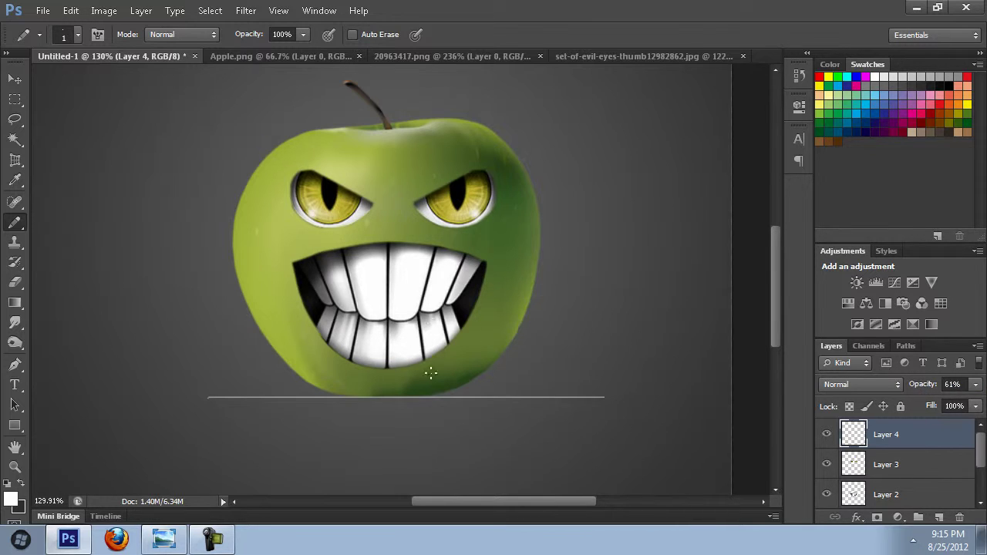
Merge the eyes, mouth and apple layers (Layer 3, Layer 2 and Layer 1) into one layer, leaving the line layer separate.
mouse_move(779, 275)
mouse_down()
mouse_move(776, 228)
mouse_move(770, 268)
mouse_up()
mouse_move(980, 451)
mouse_down()
mouse_move(980, 478)
mouse_move(981, 457)
mouse_up()
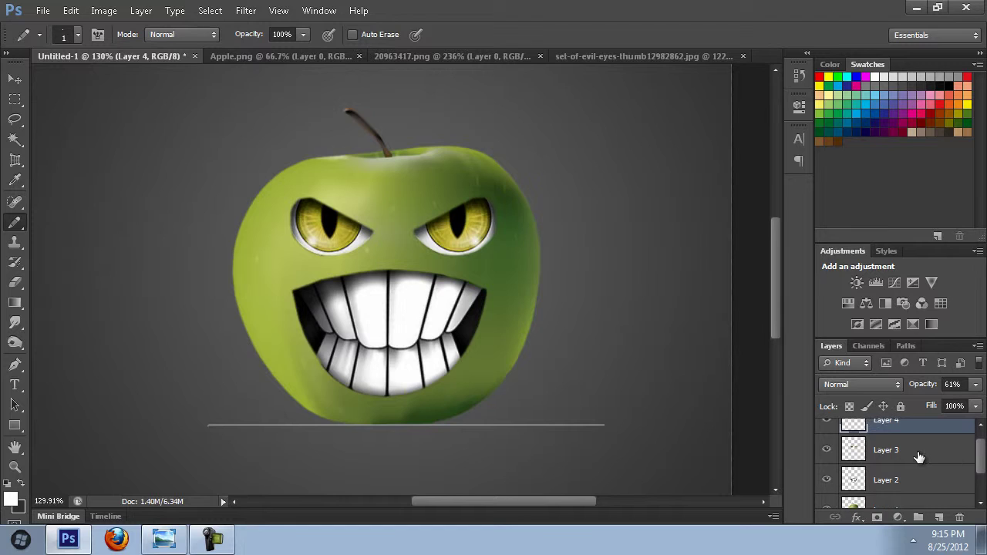
click(910, 456)
ctrl+click(888, 483)
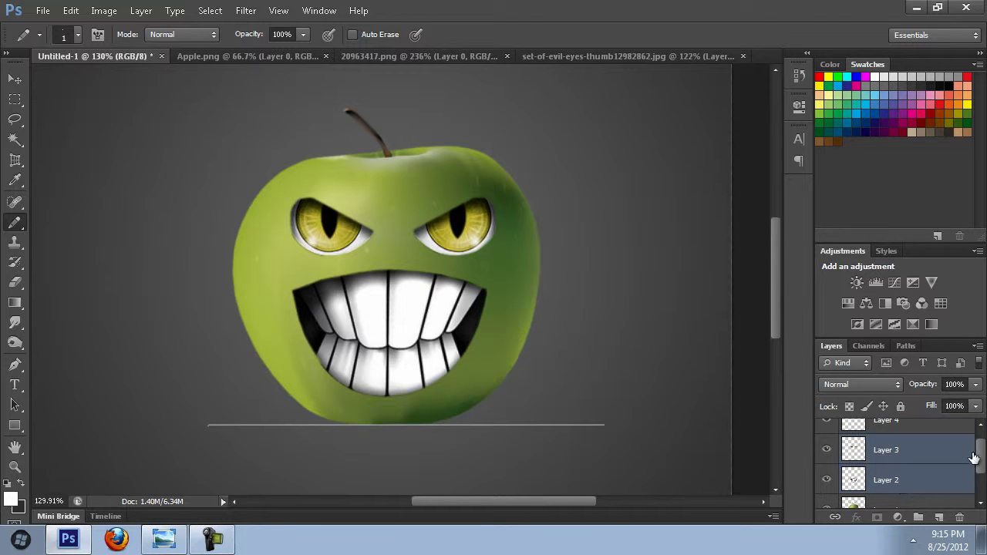
scroll(973, 457, down, 2)
ctrl+click(902, 473)
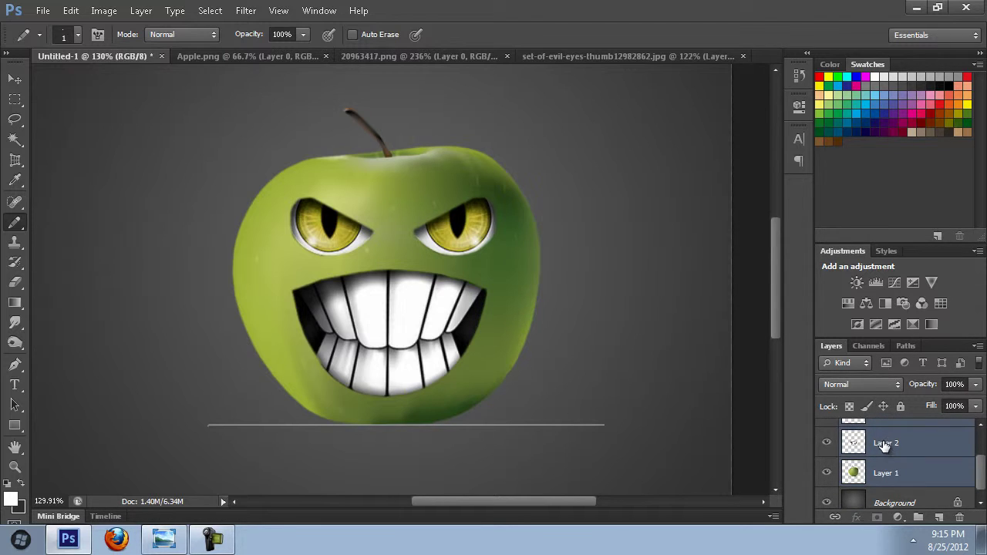
right_click(882, 446)
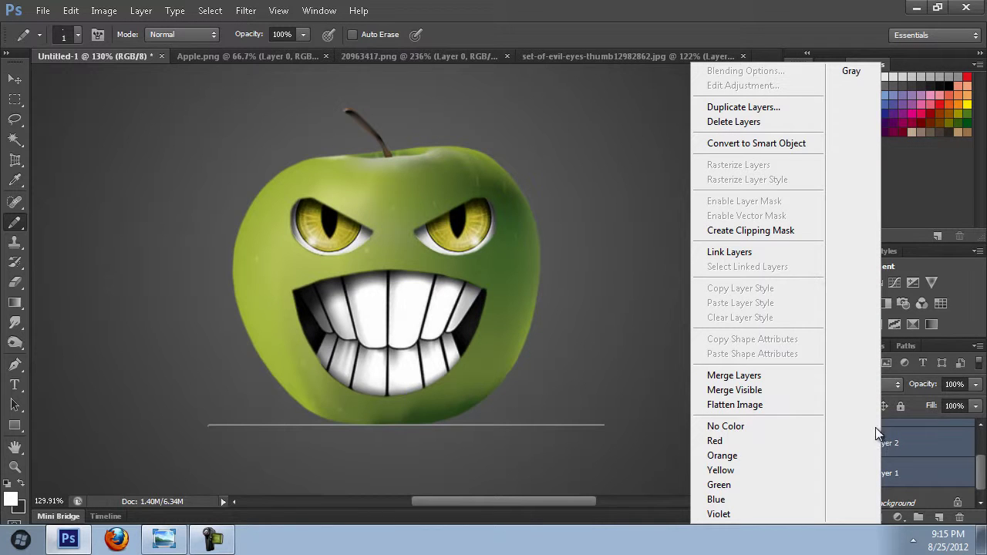
click(755, 376)
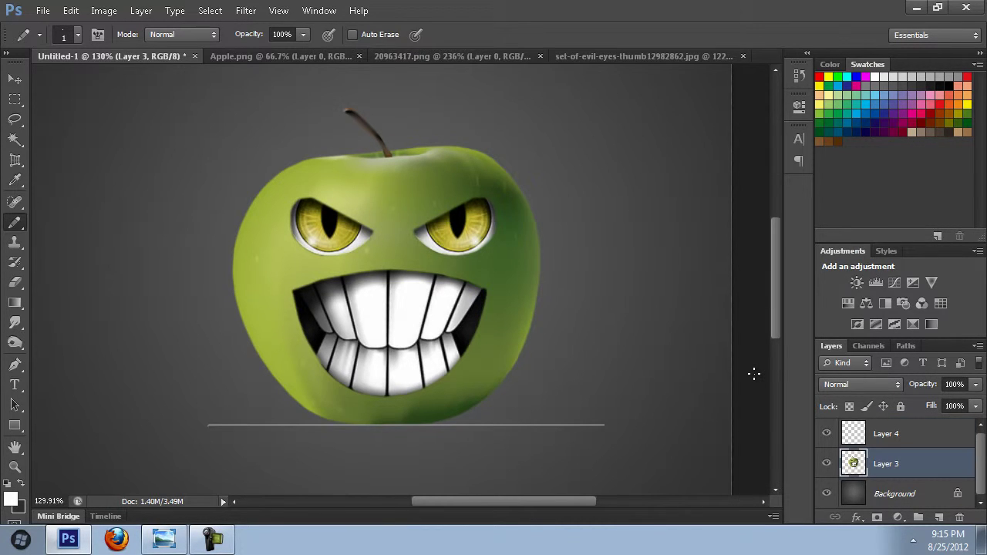
Duplicate the merged apple layer under its default copy name and flip the copy vertically.
right_click(868, 461)
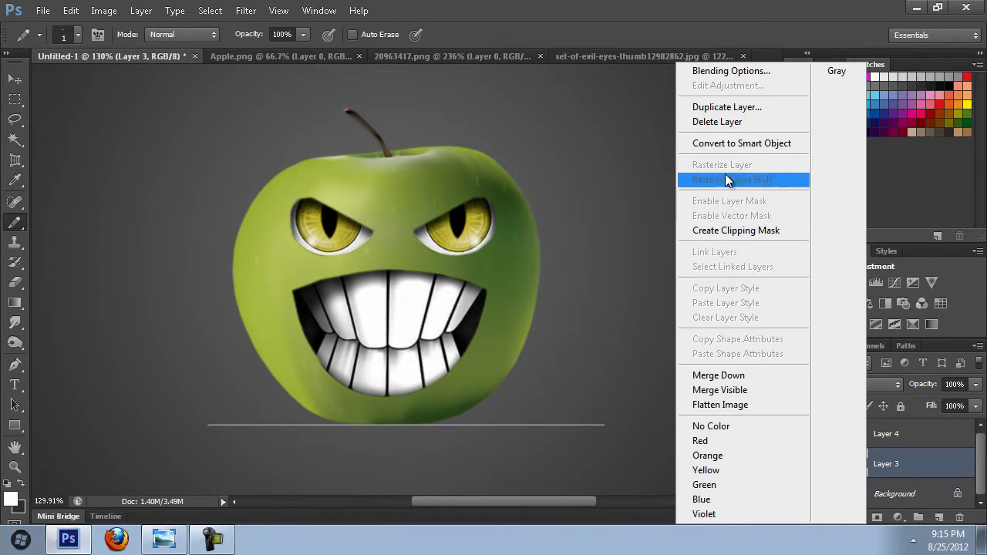
click(744, 107)
click(771, 247)
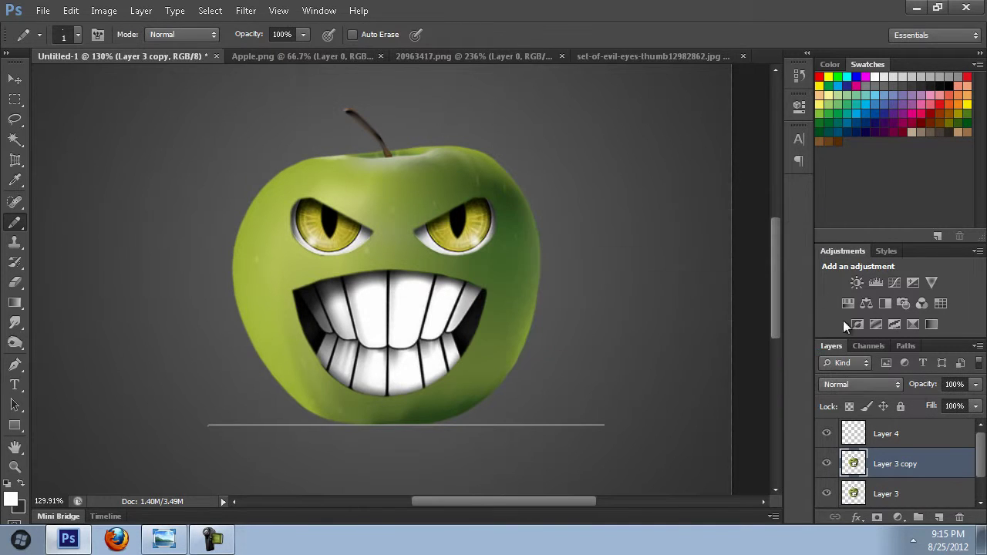
drag(980, 458, 984, 455)
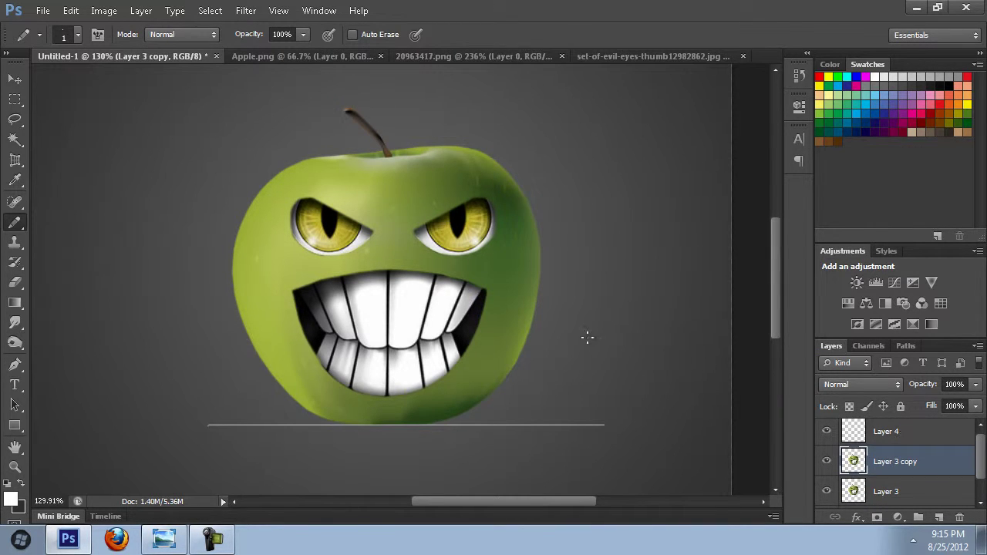
click(71, 11)
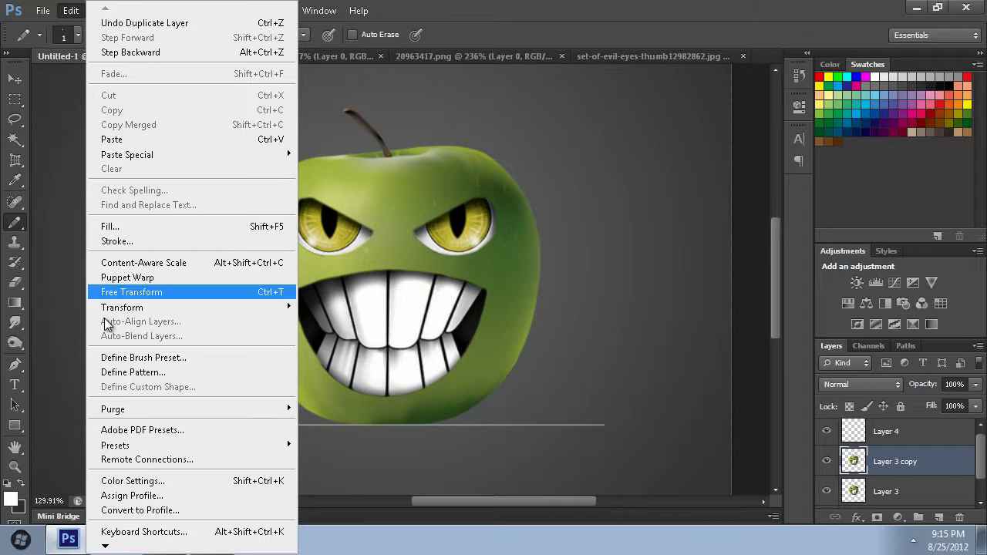
mouse_move(181, 307)
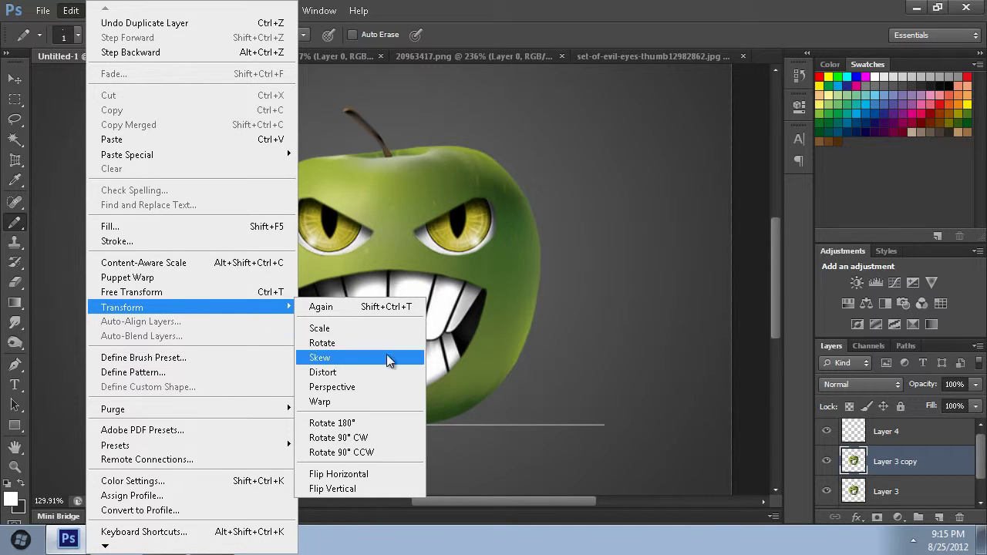
click(411, 492)
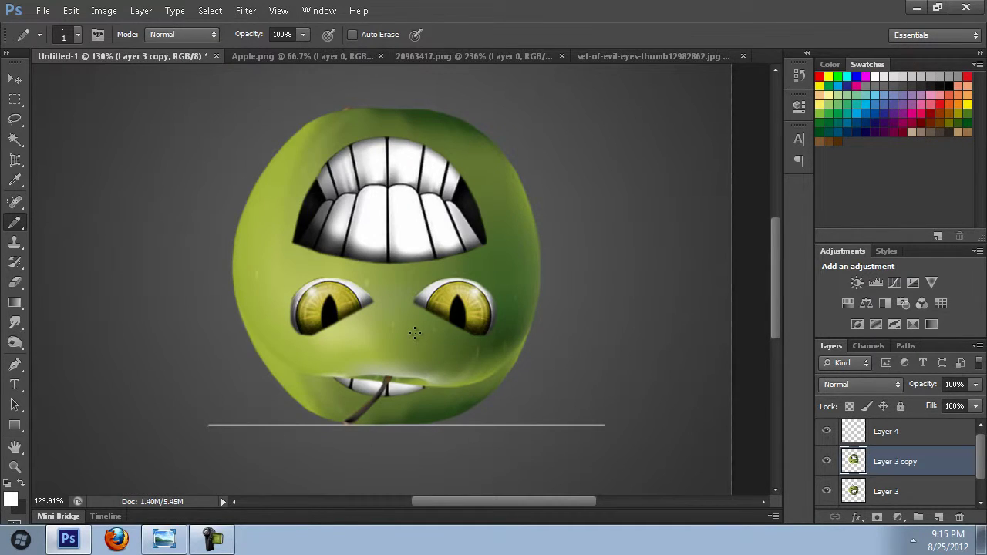
Move the flipped apple copy directly beneath the white line, mirroring the apple above, and reduce its layer opacity to 15%.
click(15, 80)
drag(396, 209, 388, 509)
drag(422, 139, 414, 448)
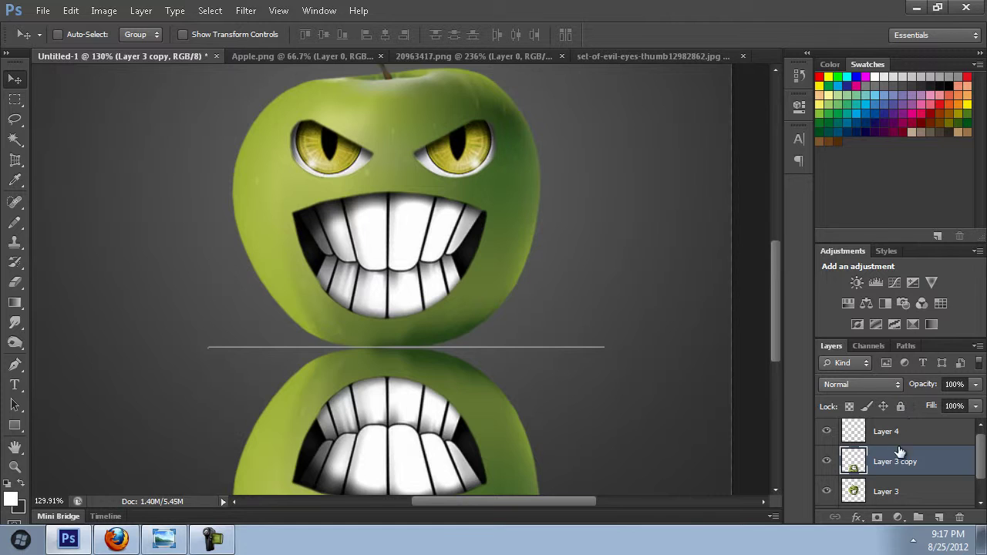
drag(922, 391, 858, 390)
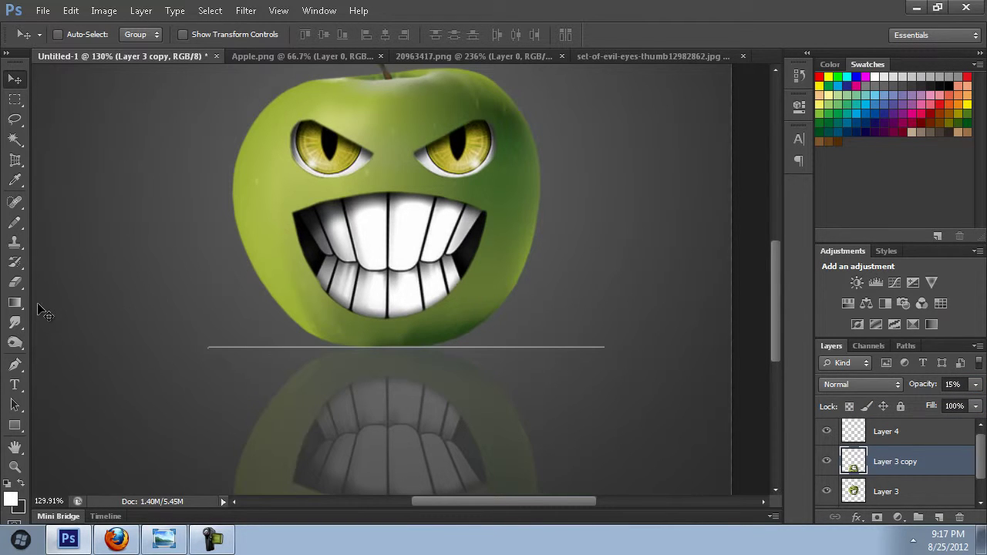
Erase the lower part and outer edges of the reflection with a soft 70 px eraser at 0% hardness, then check it at 100% zoom.
click(16, 283)
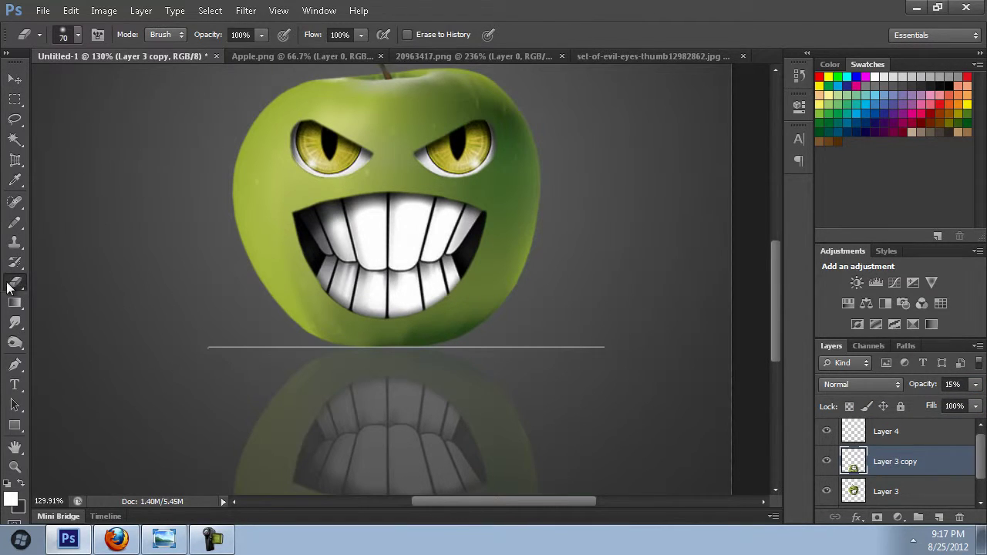
click(78, 35)
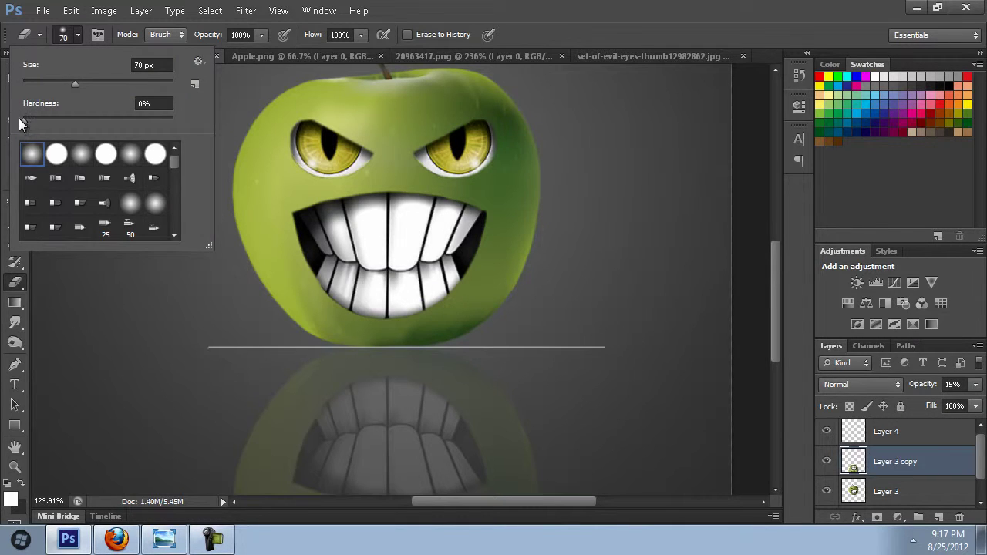
click(23, 122)
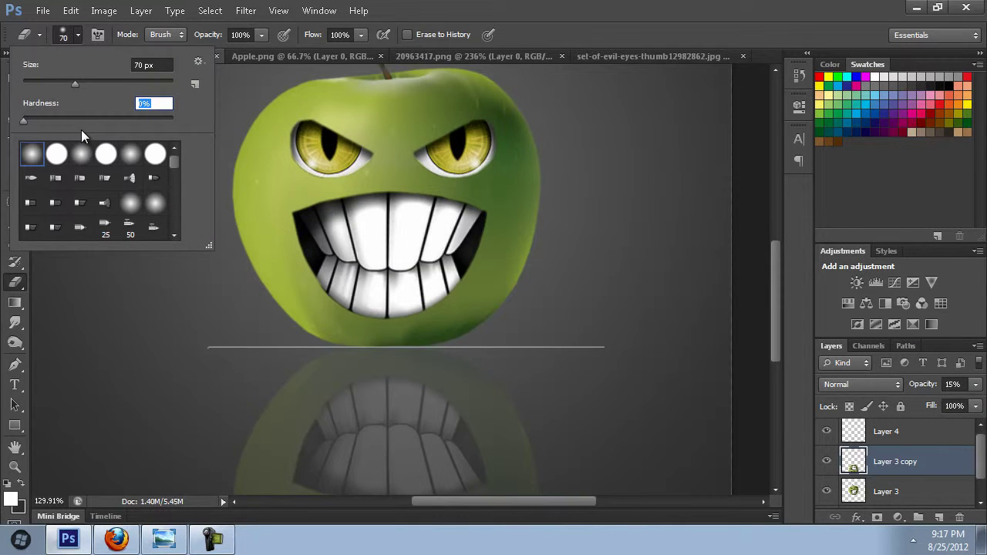
click(773, 302)
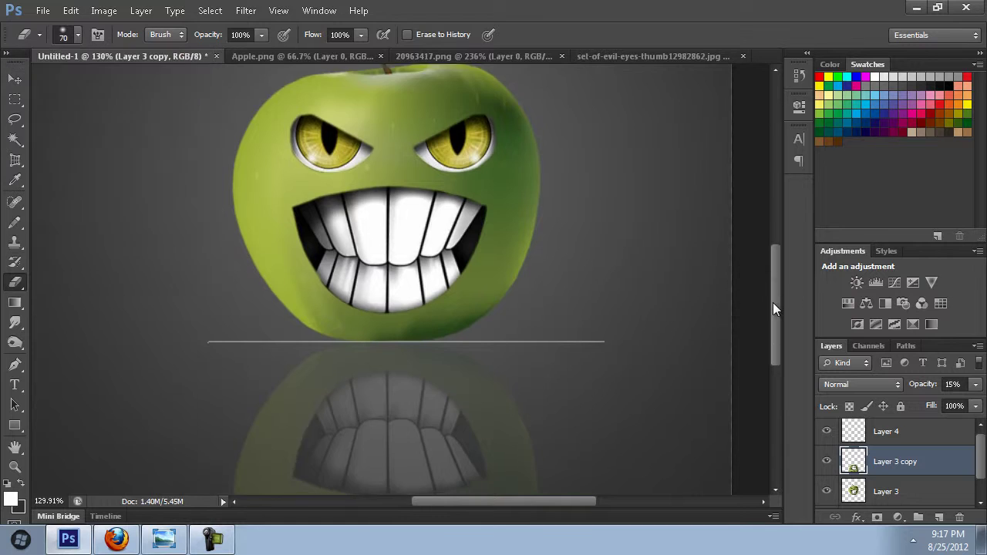
drag(774, 303, 764, 348)
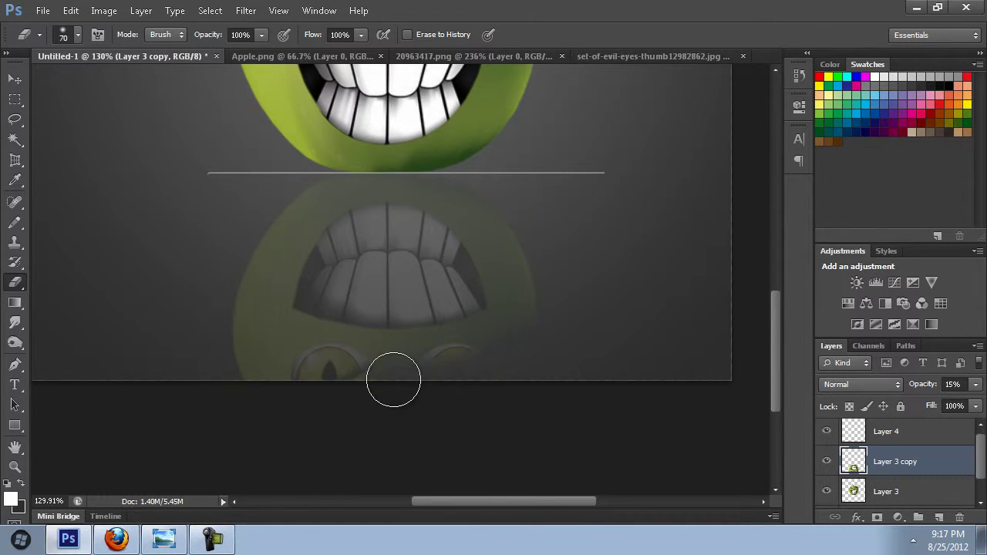
mouse_move(393, 379)
mouse_down()
mouse_move(308, 375)
mouse_move(433, 382)
mouse_move(323, 371)
mouse_move(204, 313)
mouse_move(245, 334)
mouse_up()
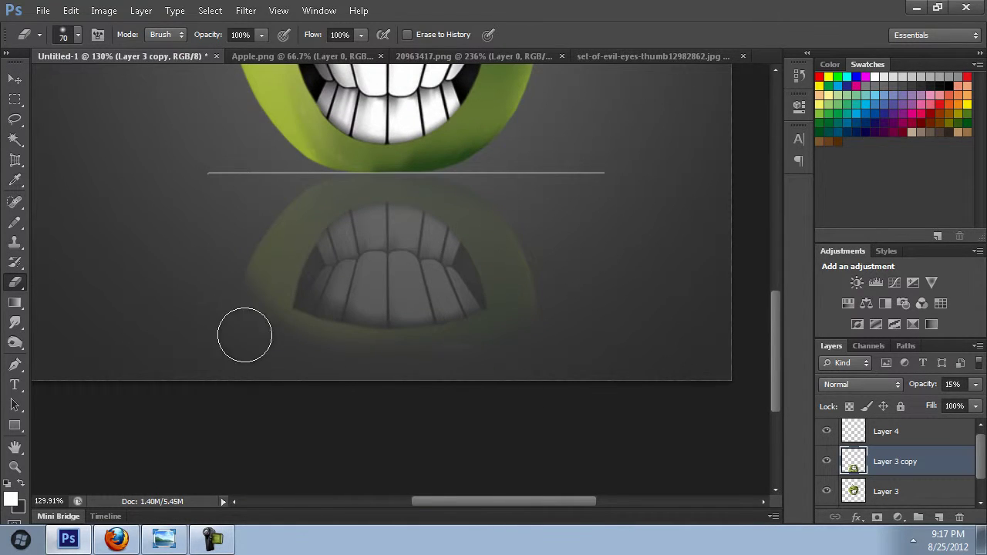
mouse_move(548, 301)
mouse_down()
mouse_move(373, 336)
mouse_move(565, 281)
mouse_move(387, 326)
mouse_move(217, 266)
mouse_move(494, 295)
mouse_move(573, 261)
mouse_move(349, 298)
mouse_move(230, 262)
mouse_move(487, 284)
mouse_move(552, 243)
mouse_move(380, 335)
mouse_move(604, 230)
mouse_up()
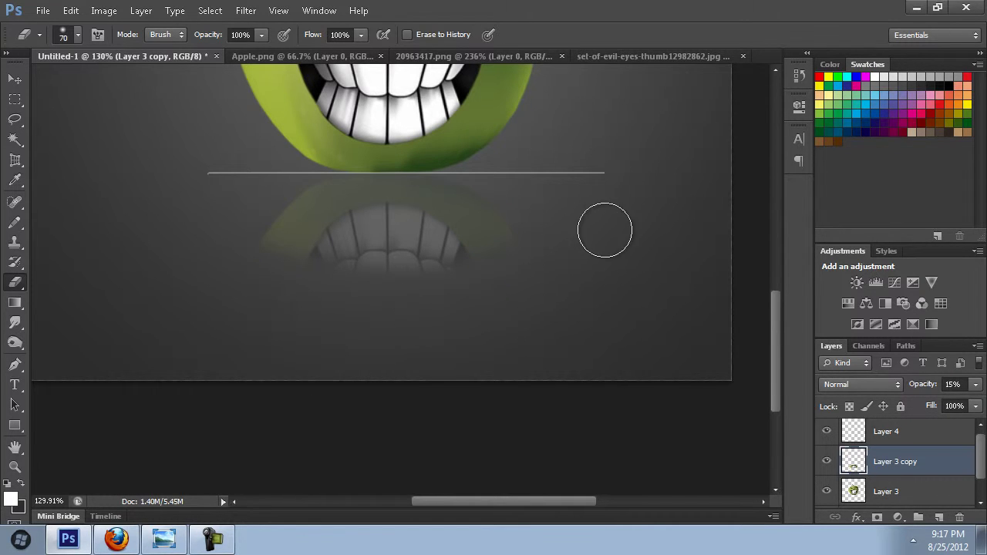
scroll(605, 230, up, 3)
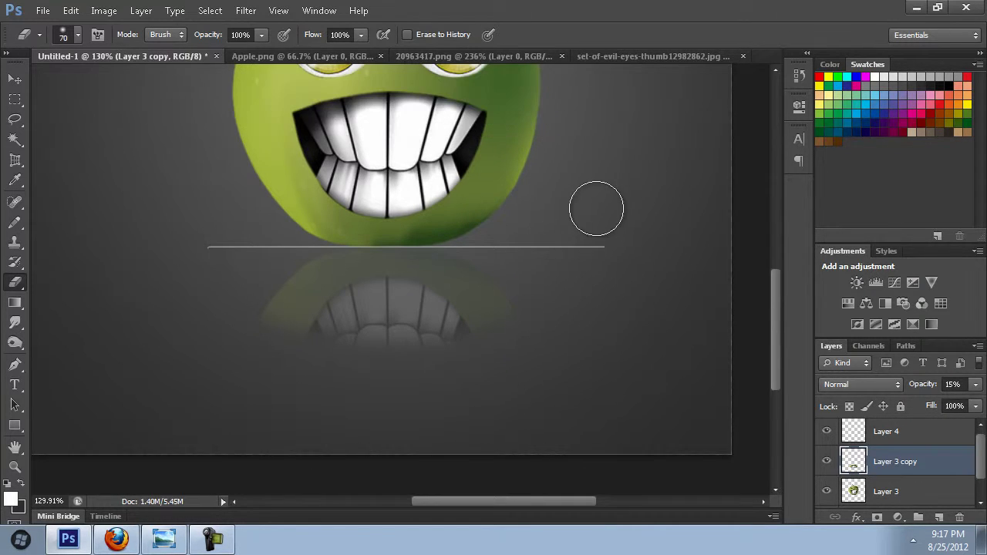
click(18, 467)
click(379, 32)
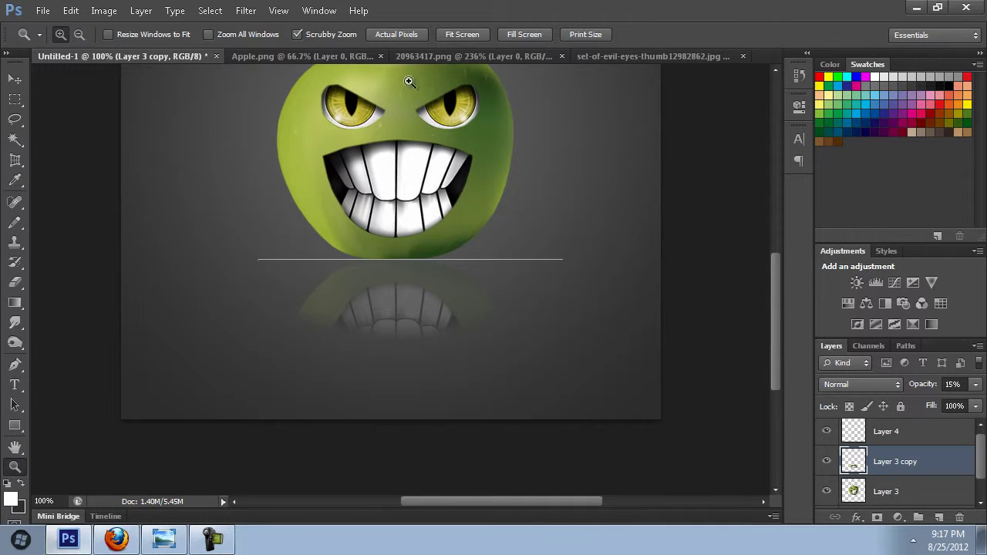
drag(409, 82, 428, 208)
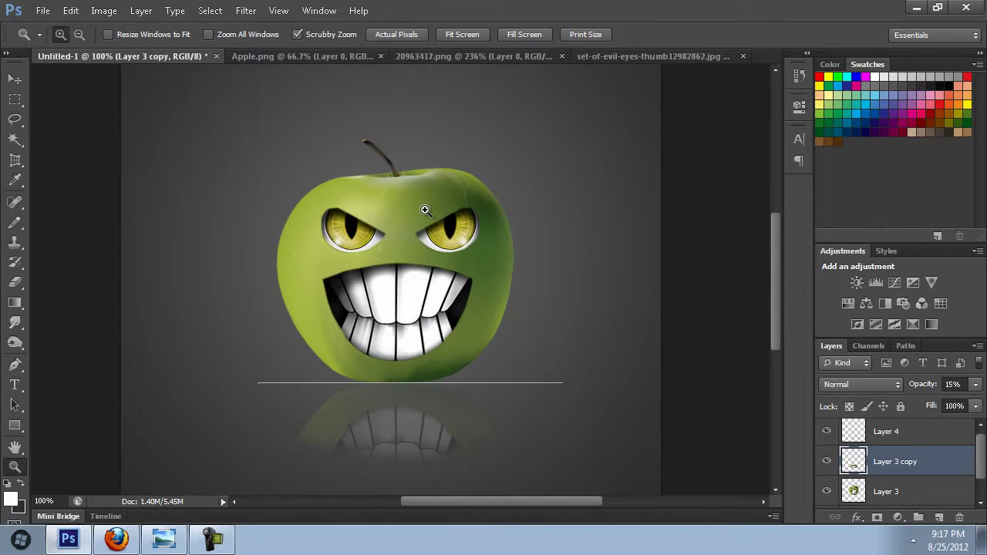